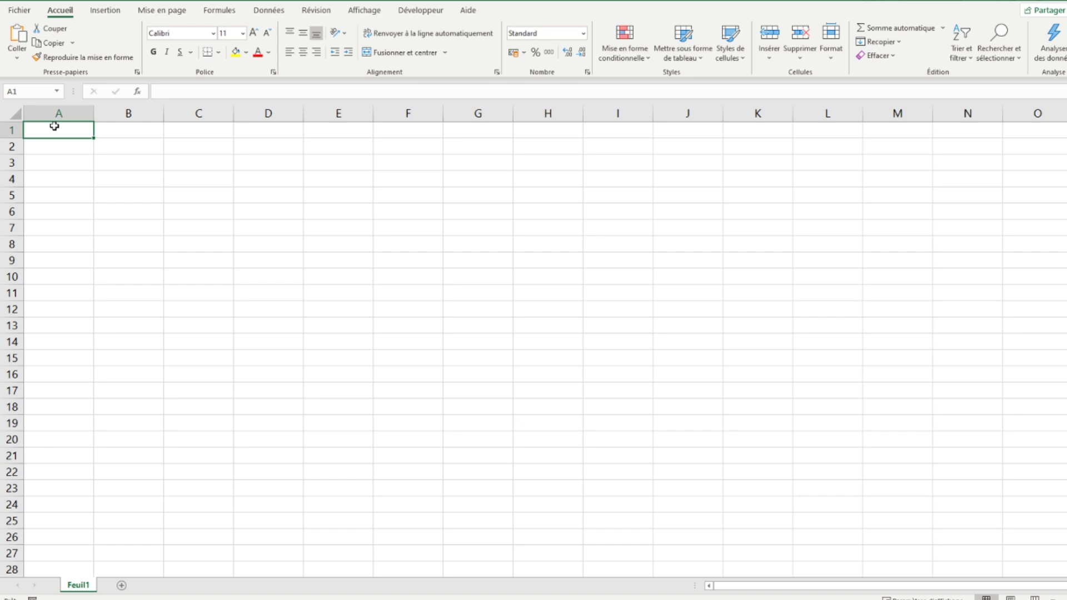
# Step: Enter the title "Plan de financement" in A1 and move it to cell B2
pyautogui.write('Plan ')
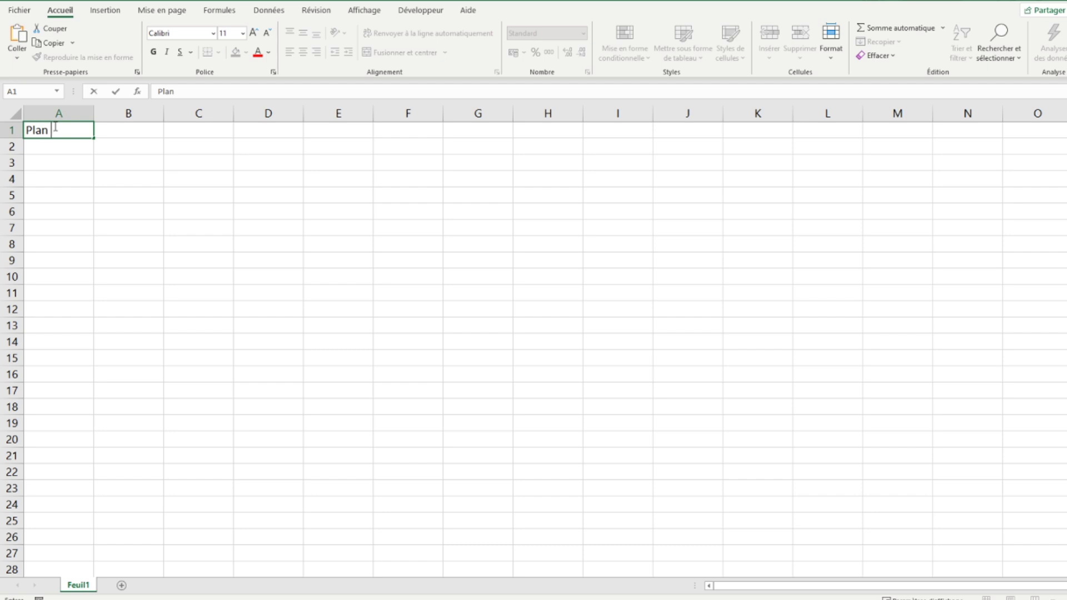
pyautogui.write('de financement')
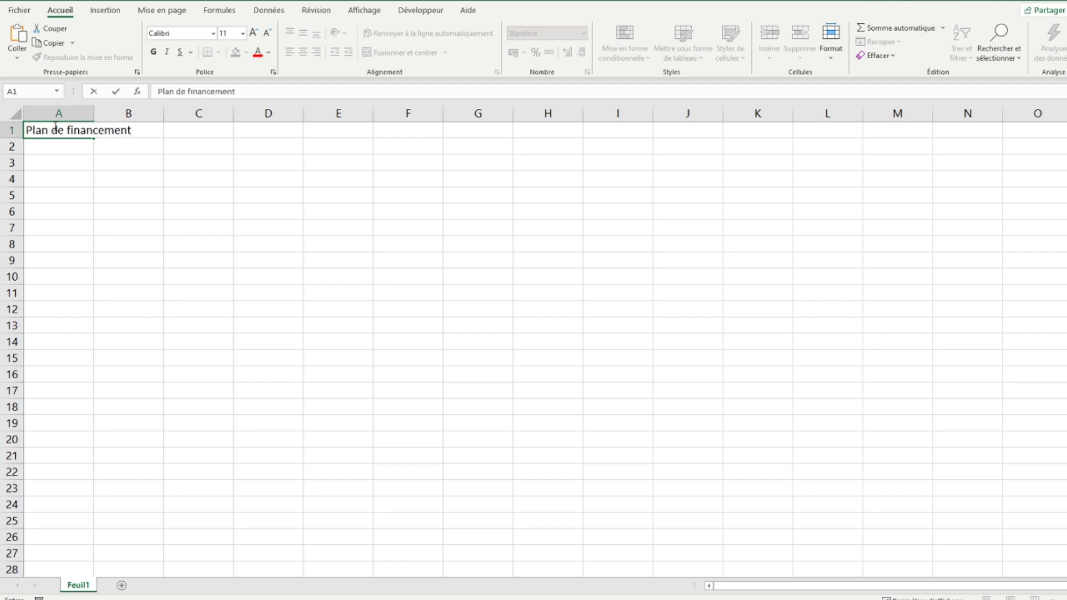
pyautogui.press('Return')
pyautogui.click(54, 126)
pyautogui.moveTo(60, 138); pyautogui.dragTo(131, 147)
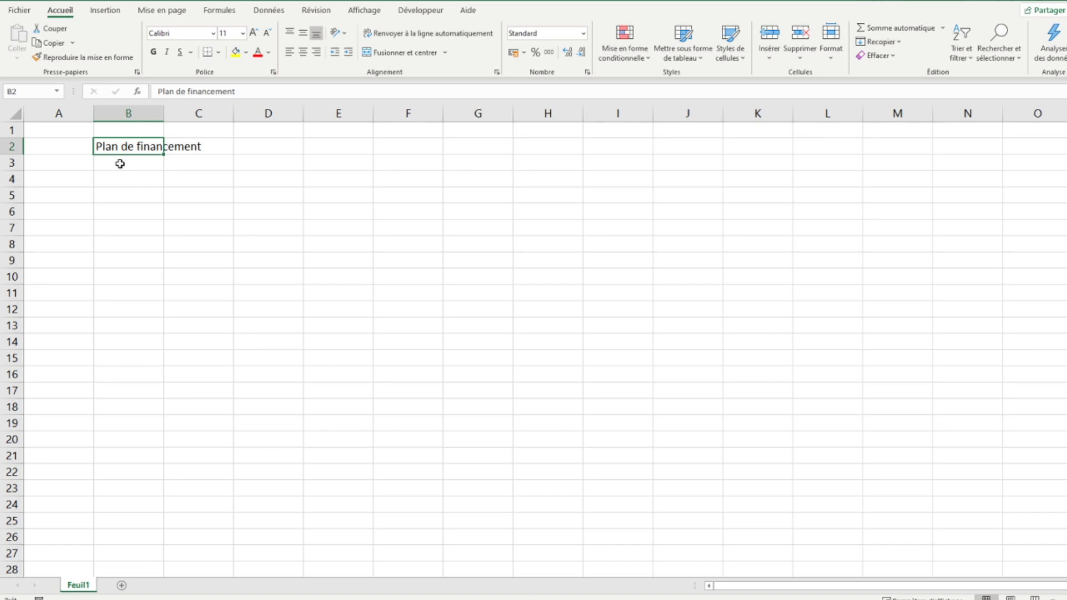
# Step: Enter "Besoins" in A3 and "Investissements (incorporels, corporels, financiers)" in B3
pyautogui.click(80, 165)
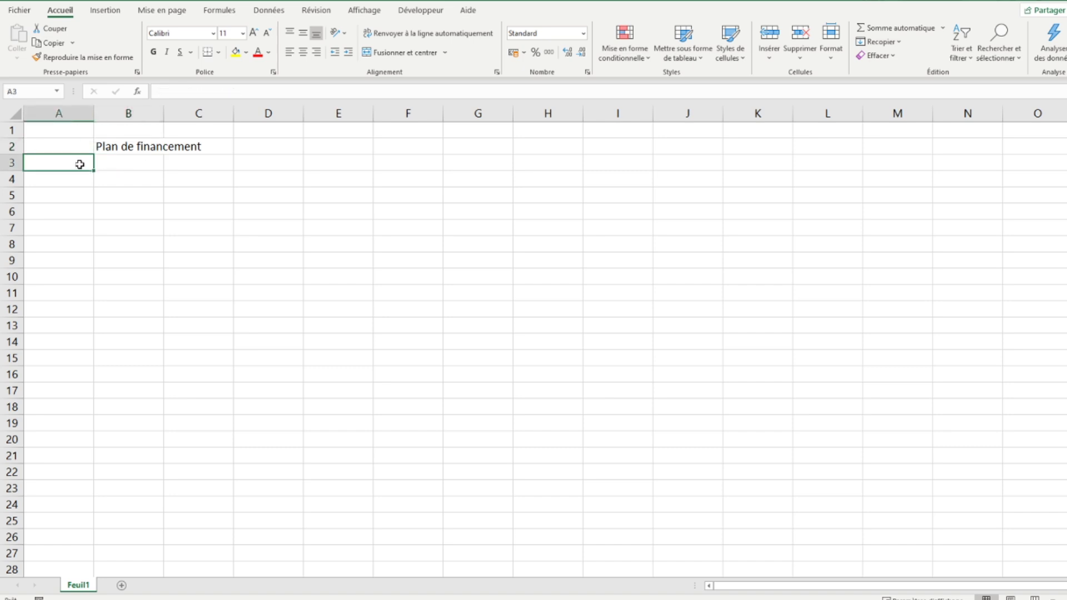
pyautogui.write('Besoins')
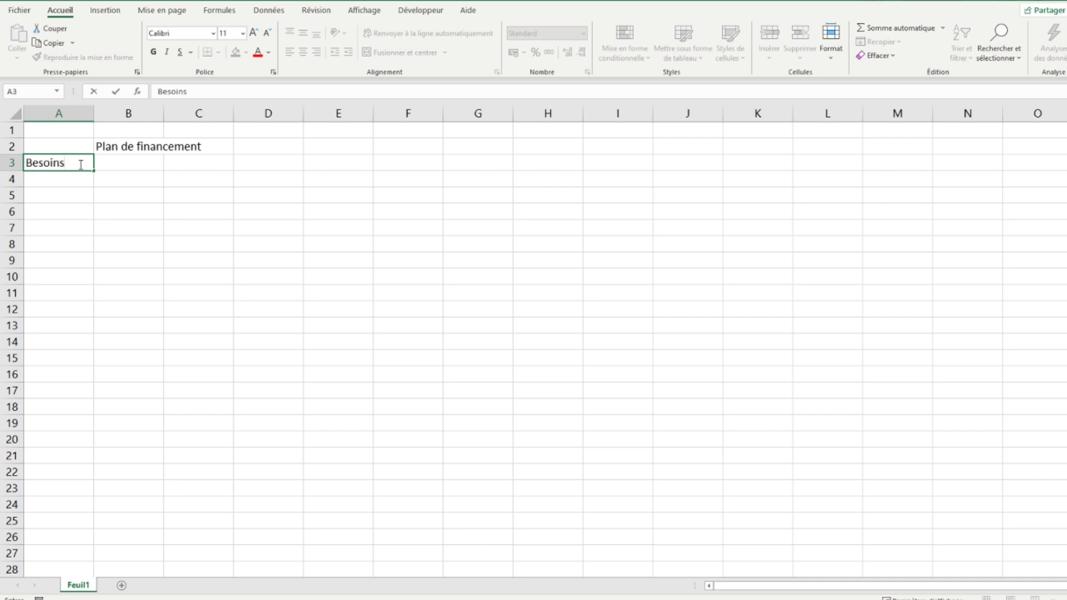
pyautogui.press('Tab')
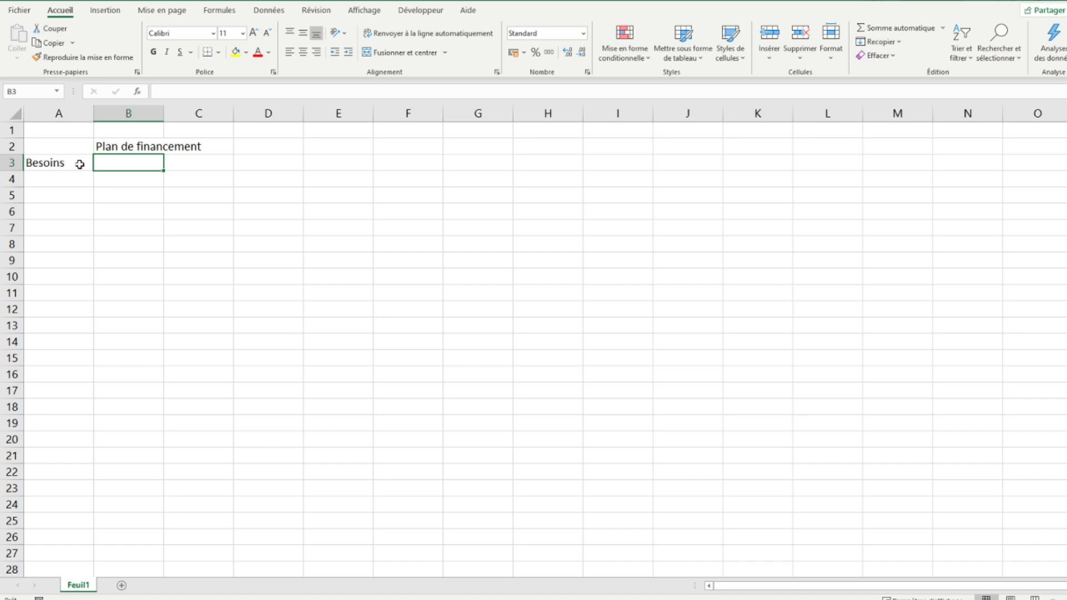
pyautogui.write('Inves')
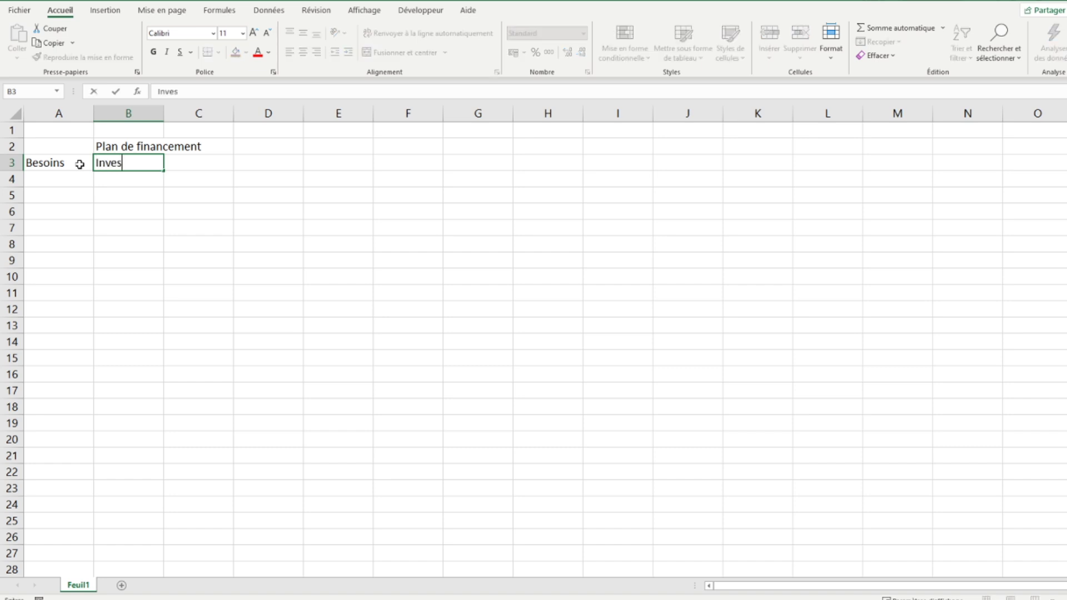
pyautogui.write('tissements ')
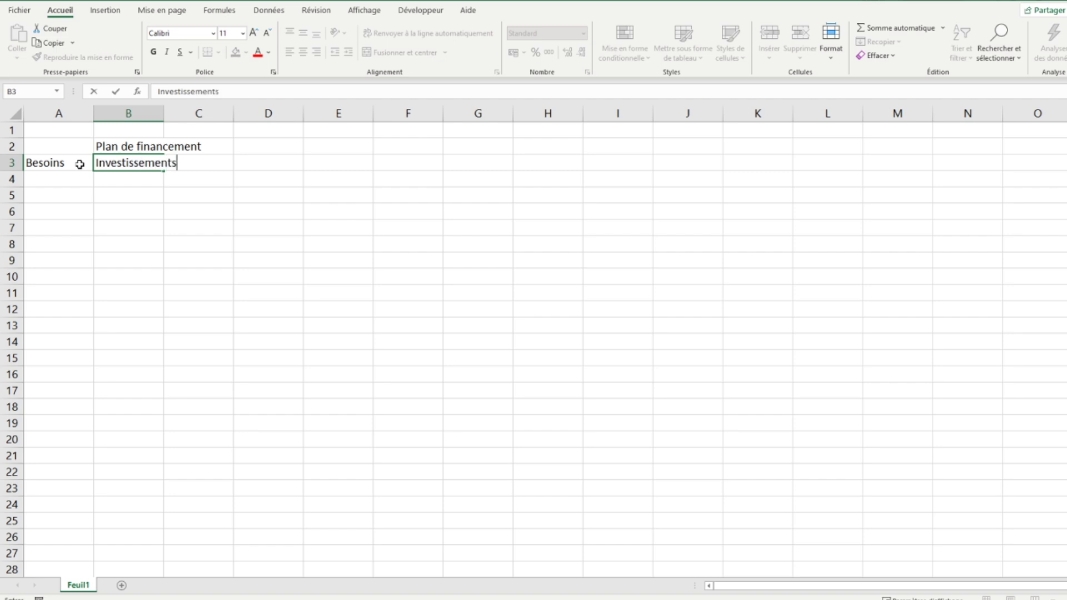
pyautogui.write('(incorporels')
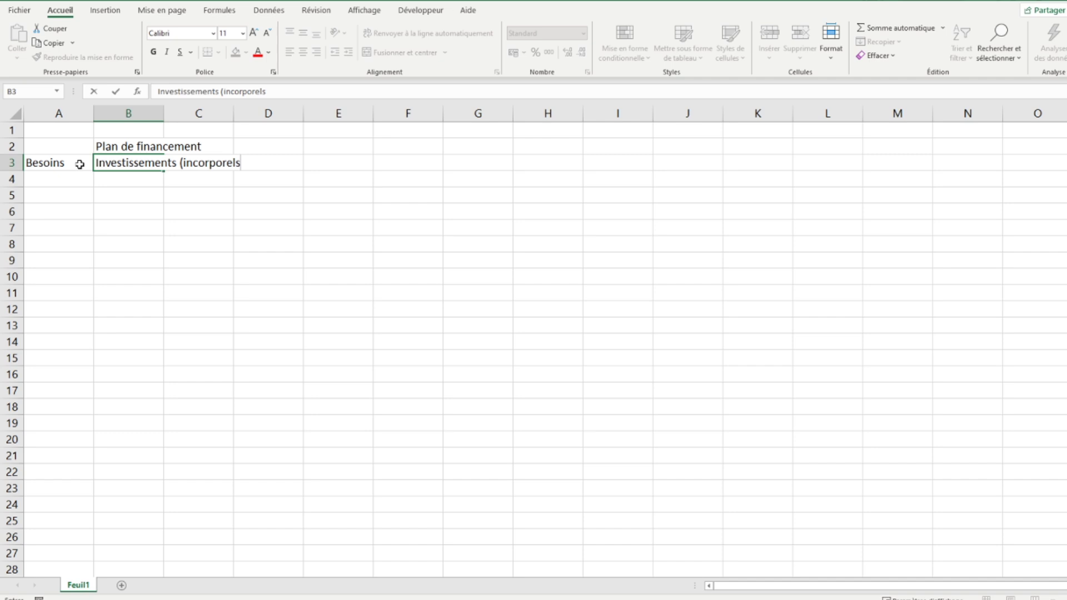
pyautogui.write(', corporels, financiers)')
pyautogui.press('Return')
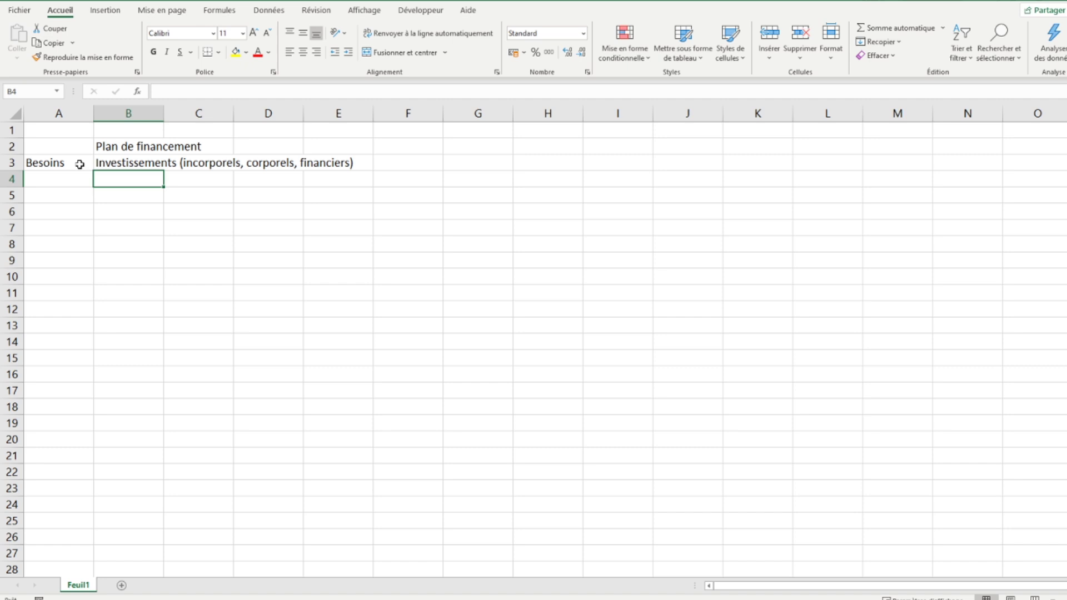
# Step: Add the needs "Augmentation du BFR" in B4 and "Remboursement d'emprunt" in B5
pyautogui.write('Augmentation du BFR')
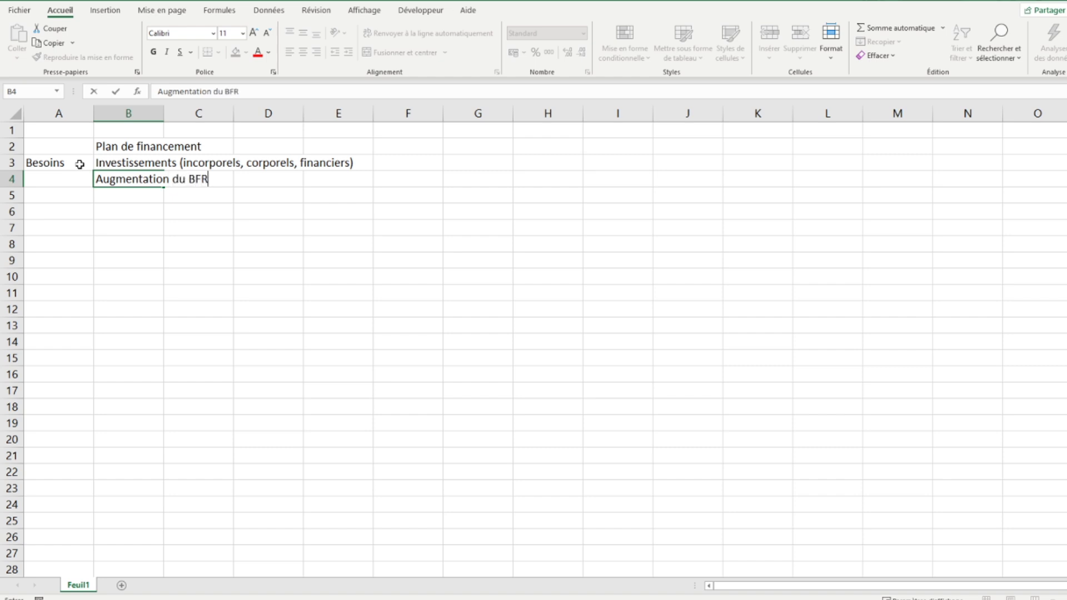
pyautogui.press('Return')
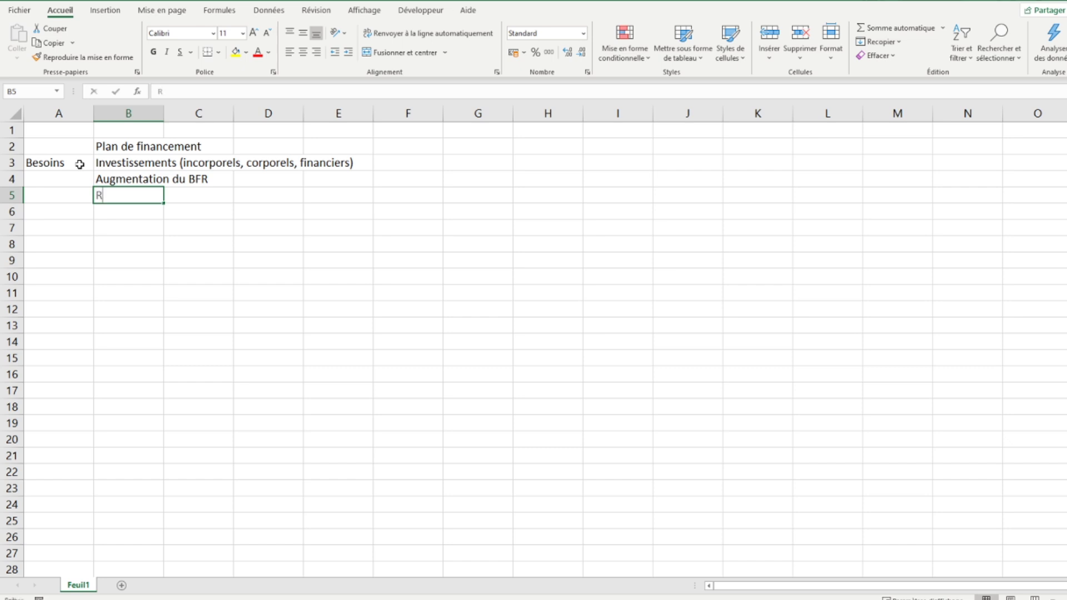
pyautogui.write("Remboursement d'emprunt")
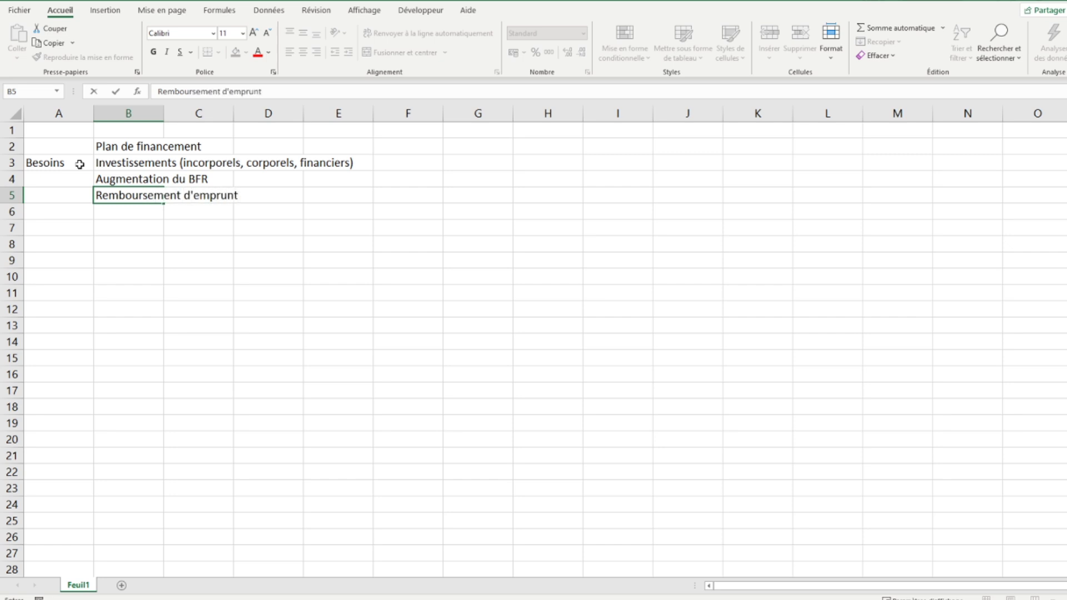
pyautogui.press('Return')
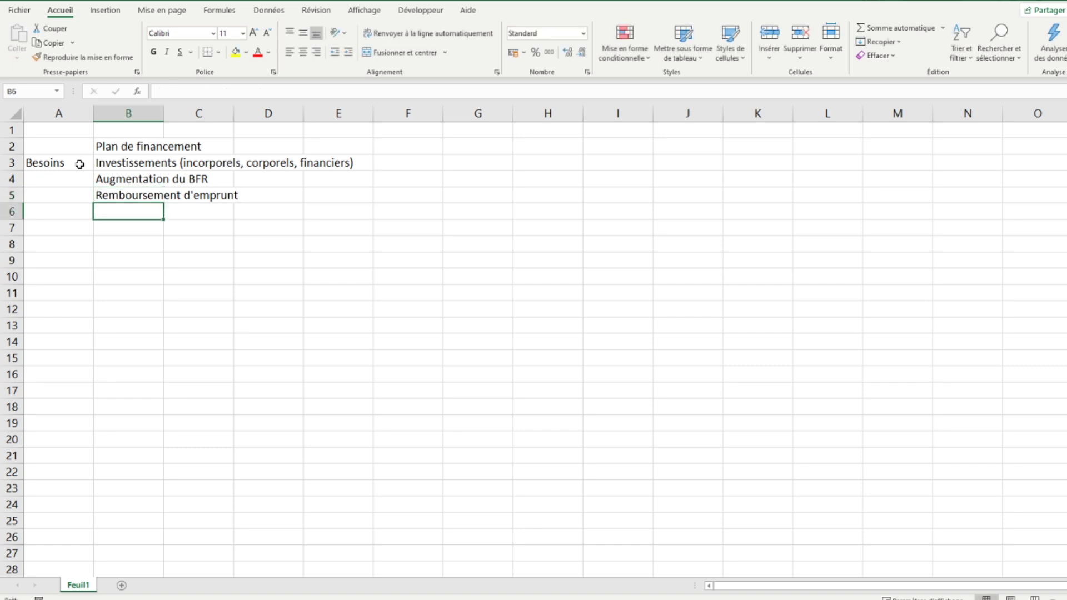
# Step: Add "Retrait en compte courant d'associé" in B6 and "Paiement des dividendes" in B7
pyautogui.write('Retrait')
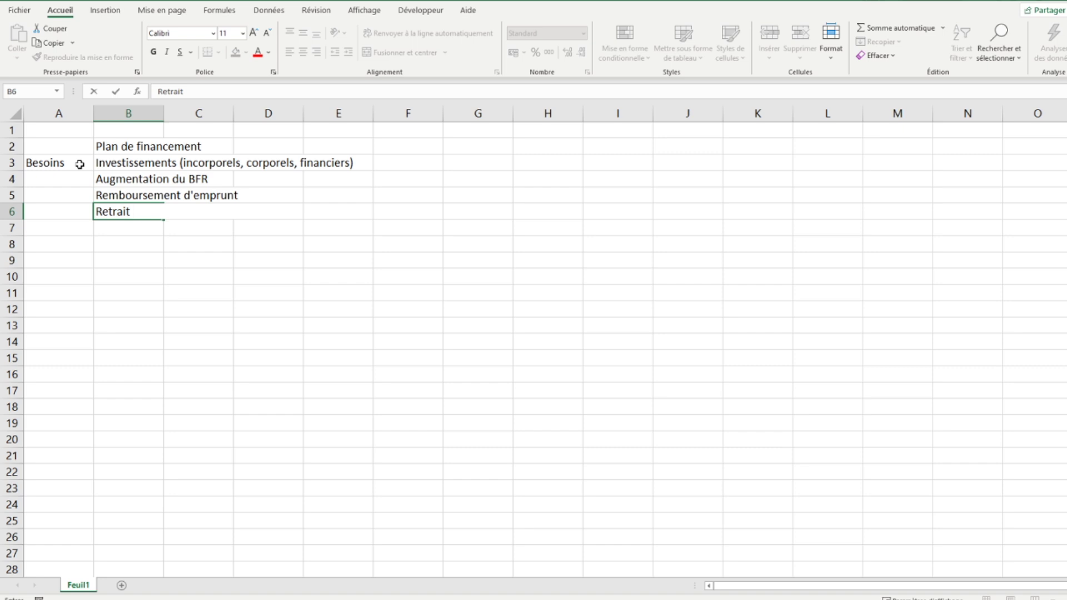
pyautogui.write(' en compte couran')
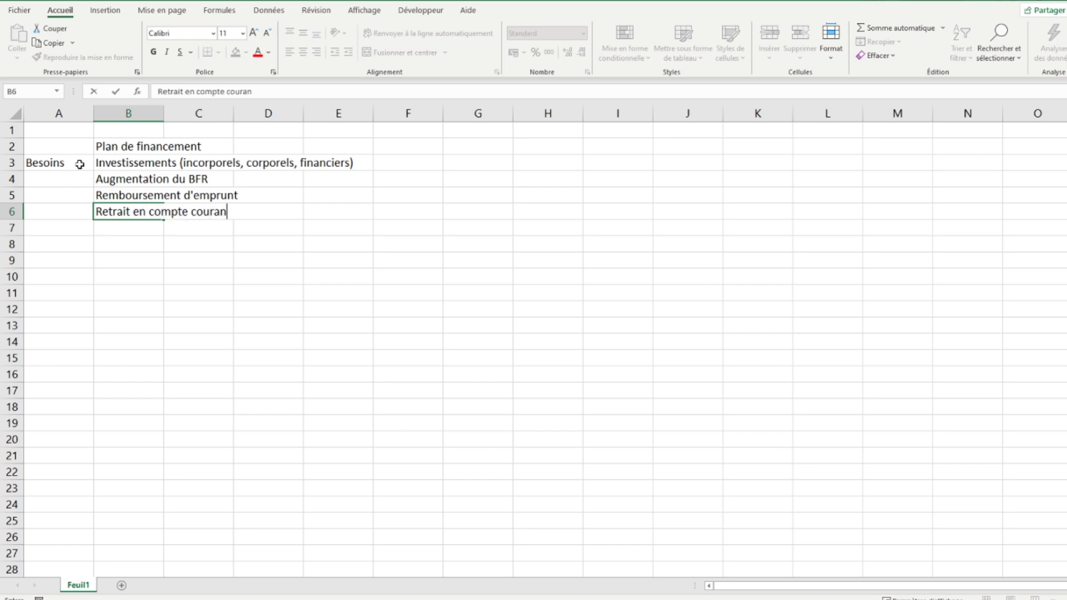
pyautogui.write("t d'associé")
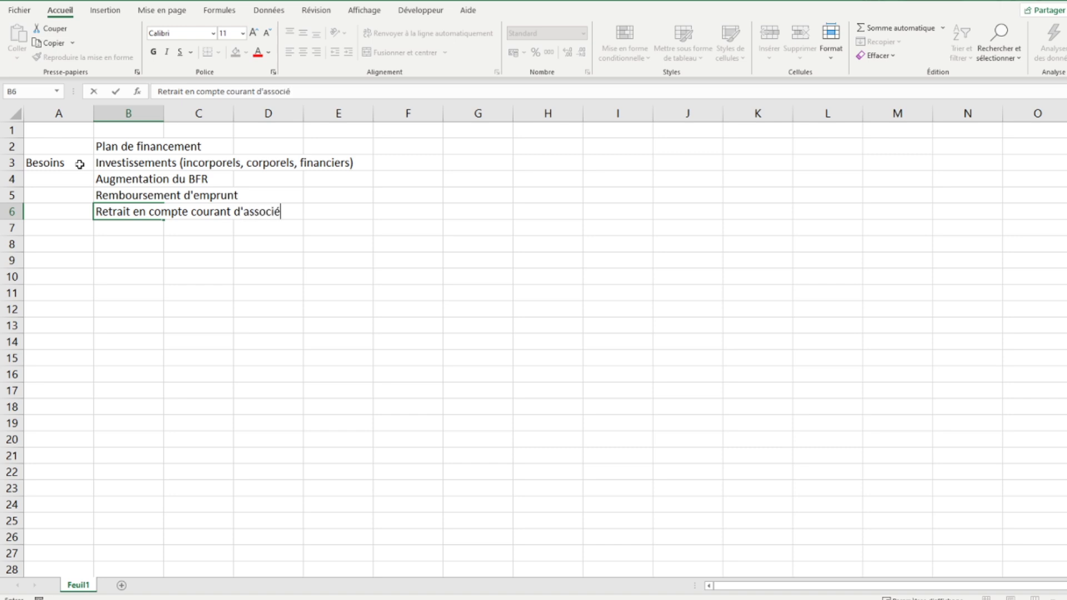
pyautogui.press('Return')
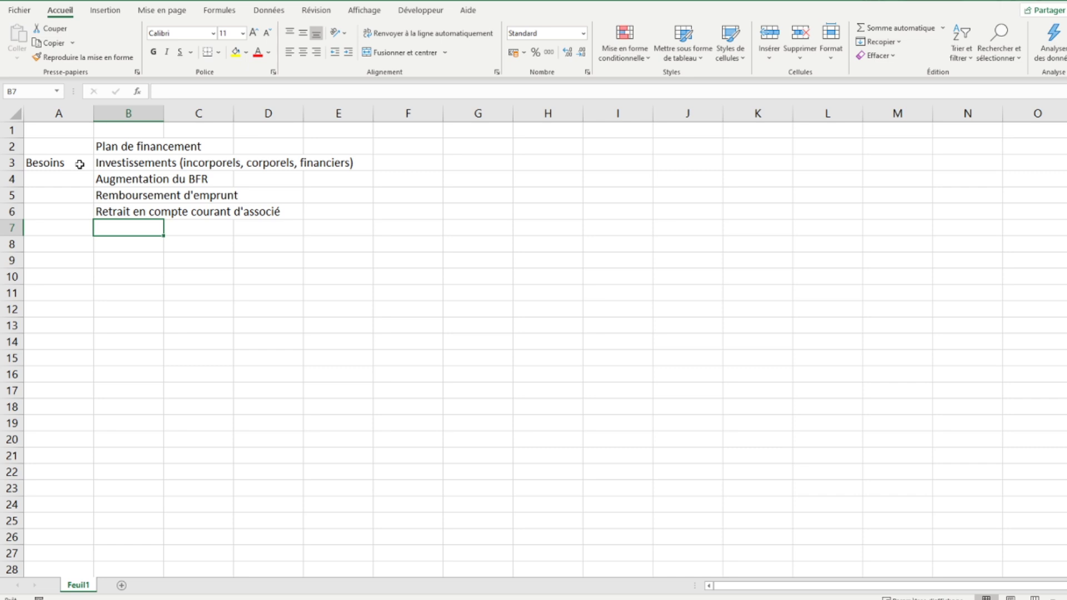
pyautogui.write('Paiement ')
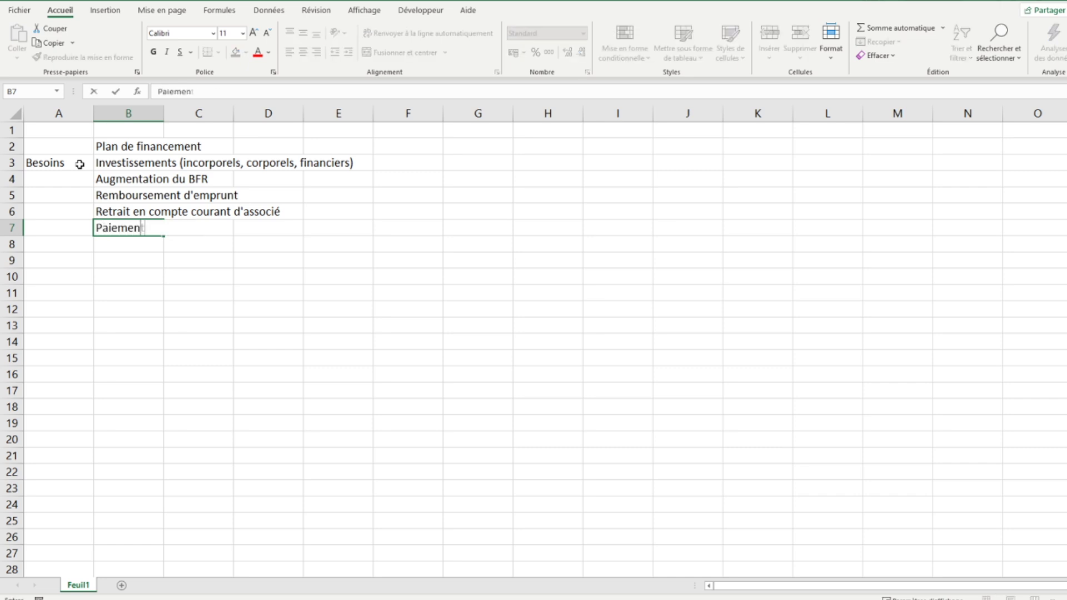
pyautogui.write('des dividendes')
pyautogui.press('Return')
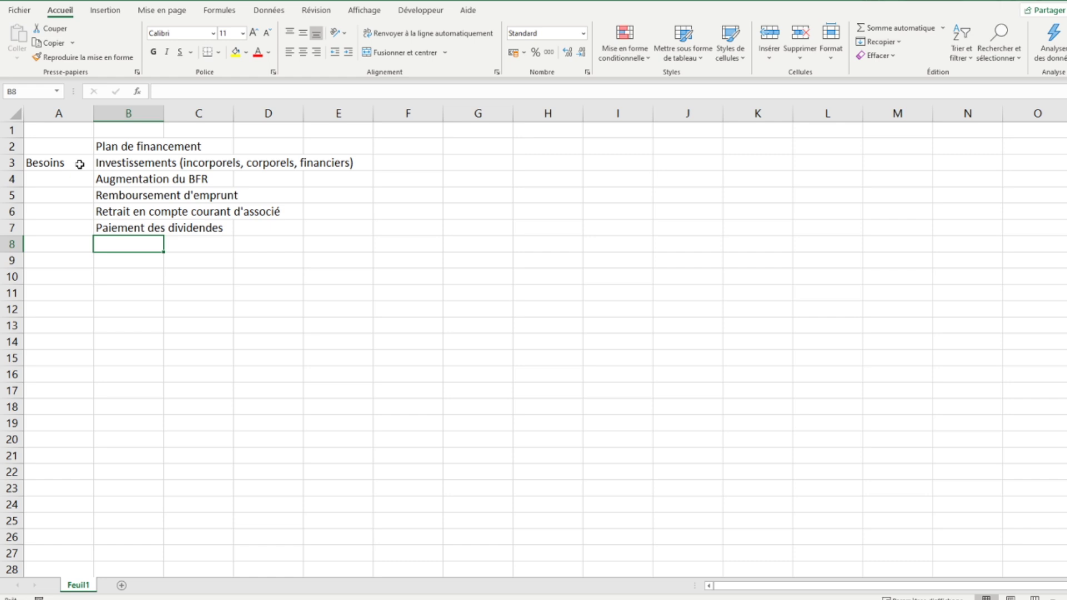
# Step: Enter the total row label "Total Besoin" in B8, with a capital B
pyautogui.write('Total ')
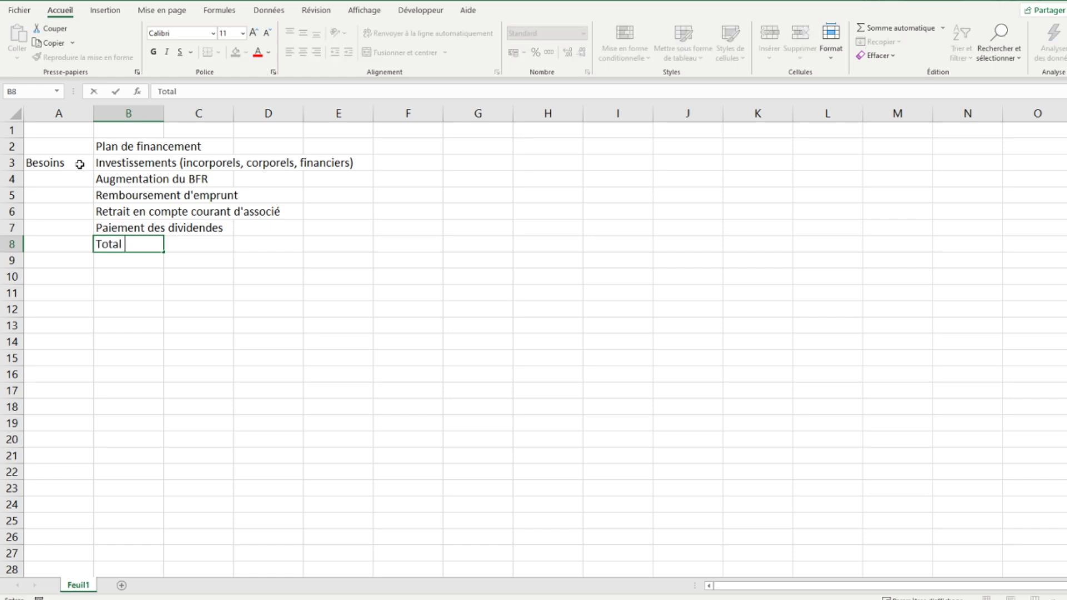
pyautogui.write('besoin')
pyautogui.click(184, 92)
pyautogui.press('BackSpace')
pyautogui.write('B')
pyautogui.press('Return')
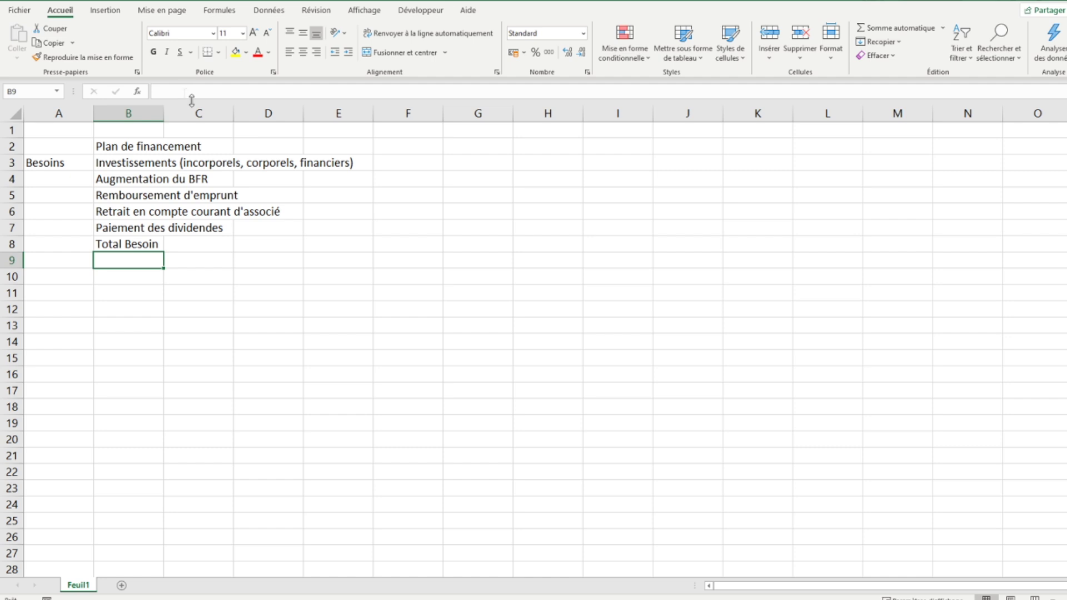
# Step: Rotate the text orientation of cells A3:A8 so the "Besoins" label reads vertically upward
pyautogui.click(58, 164)
pyautogui.moveTo(58, 162); pyautogui.dragTo(56, 240)
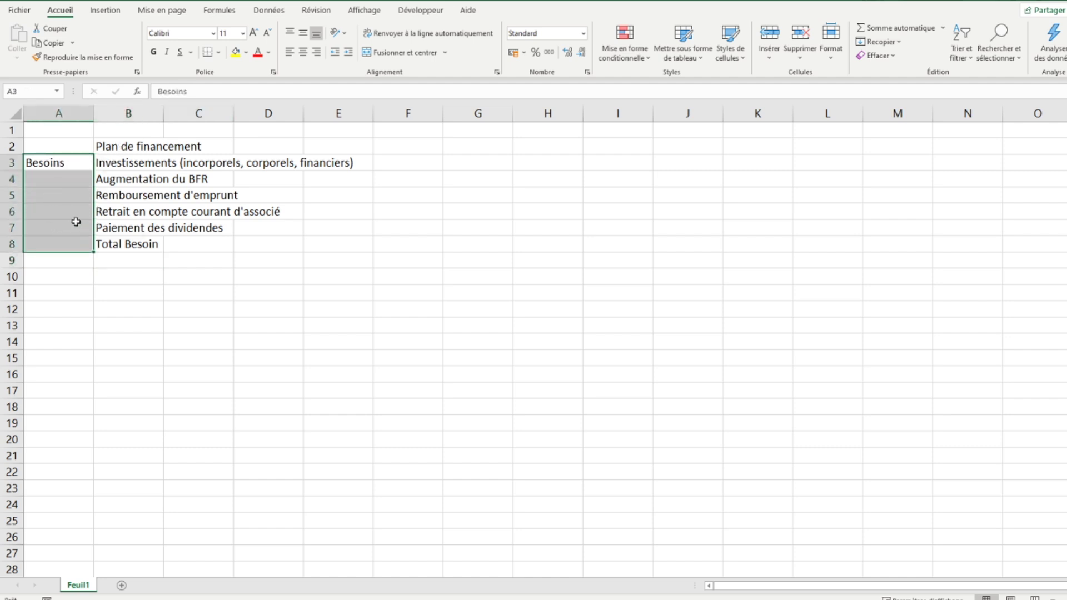
pyautogui.rightClick(71, 192)
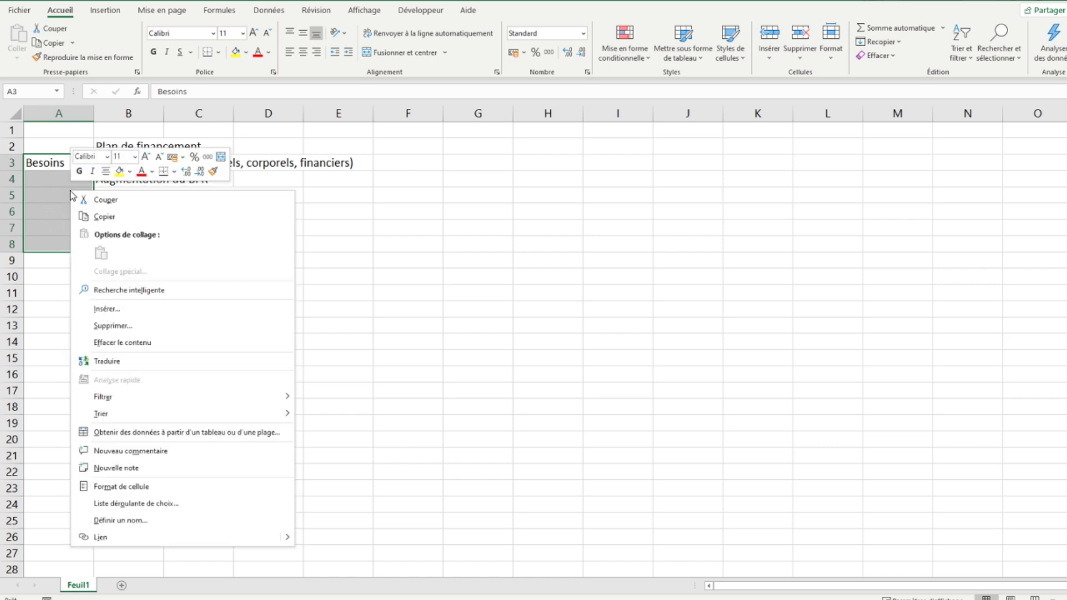
pyautogui.click(122, 486)
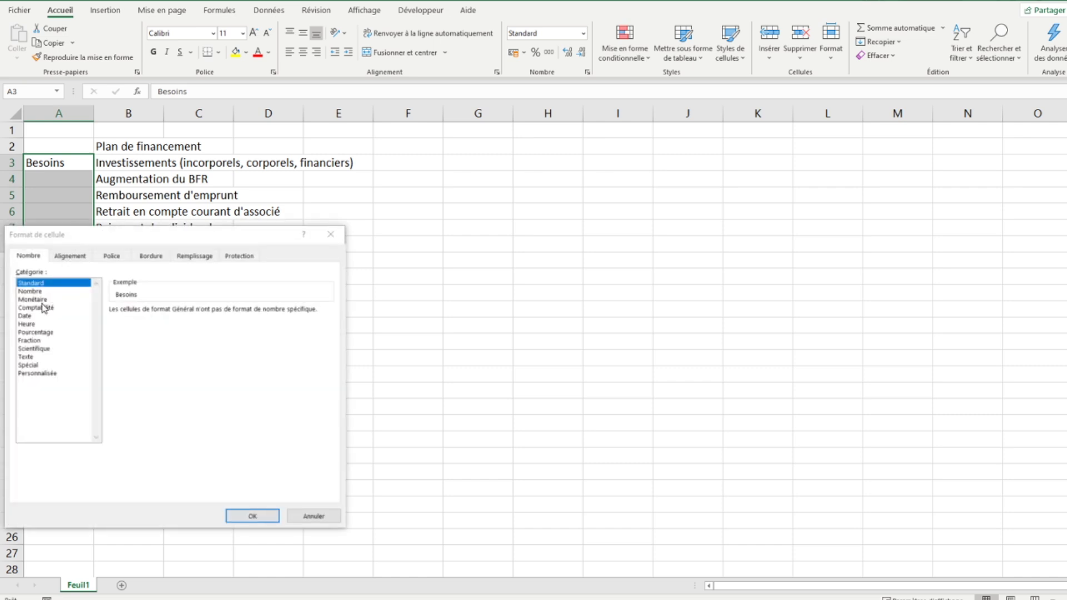
pyautogui.click(76, 259)
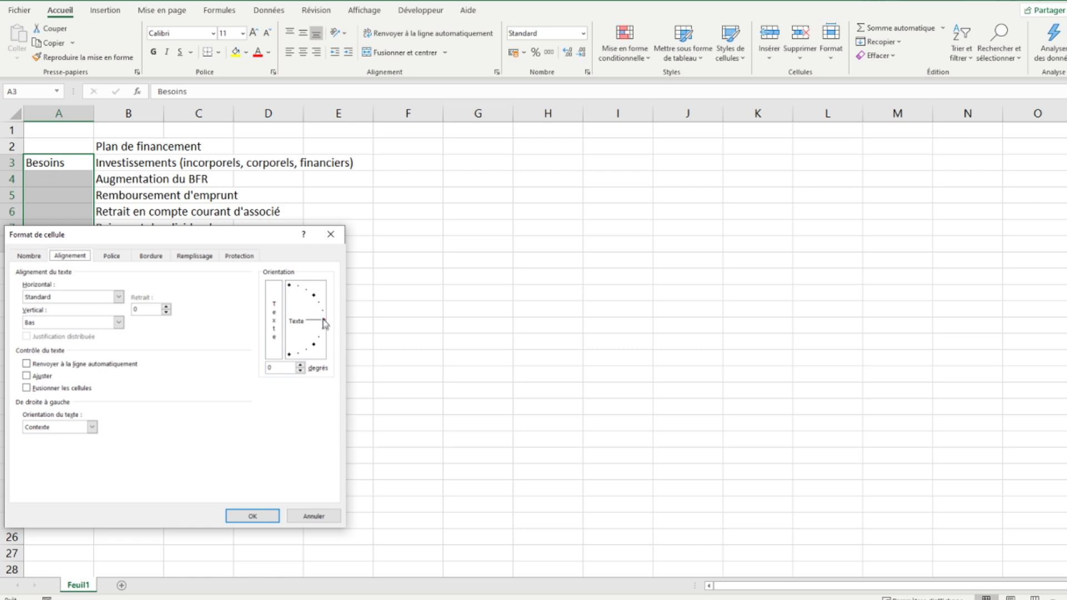
pyautogui.moveTo(325, 325); pyautogui.dragTo(289, 290)
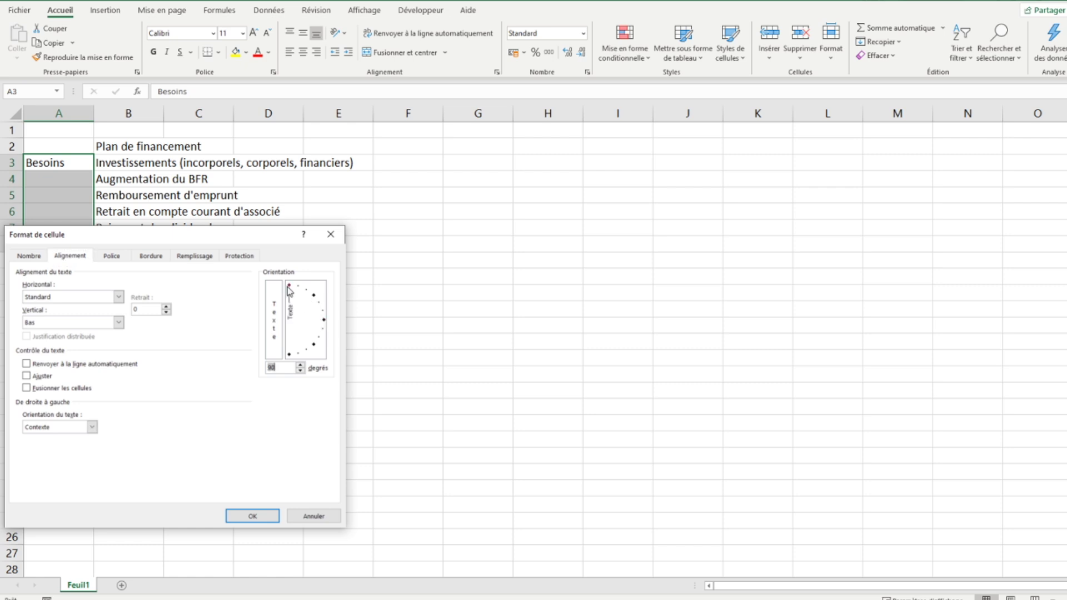
pyautogui.click(244, 516)
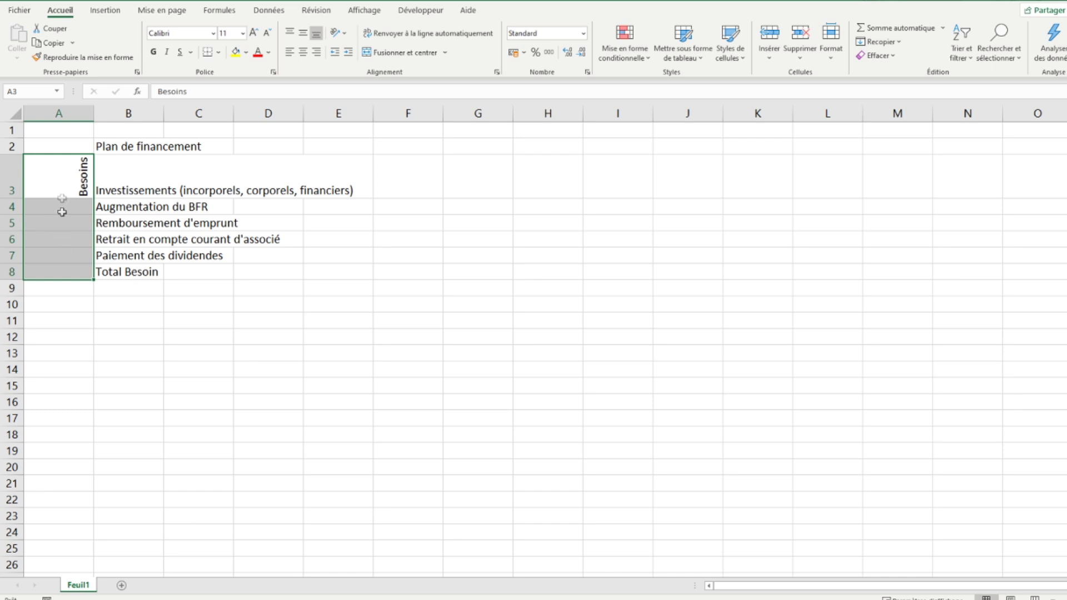
# Step: Merge and centre cells A3:A8 and align the "Besoins" label to the vertical middle
pyautogui.click(406, 58)
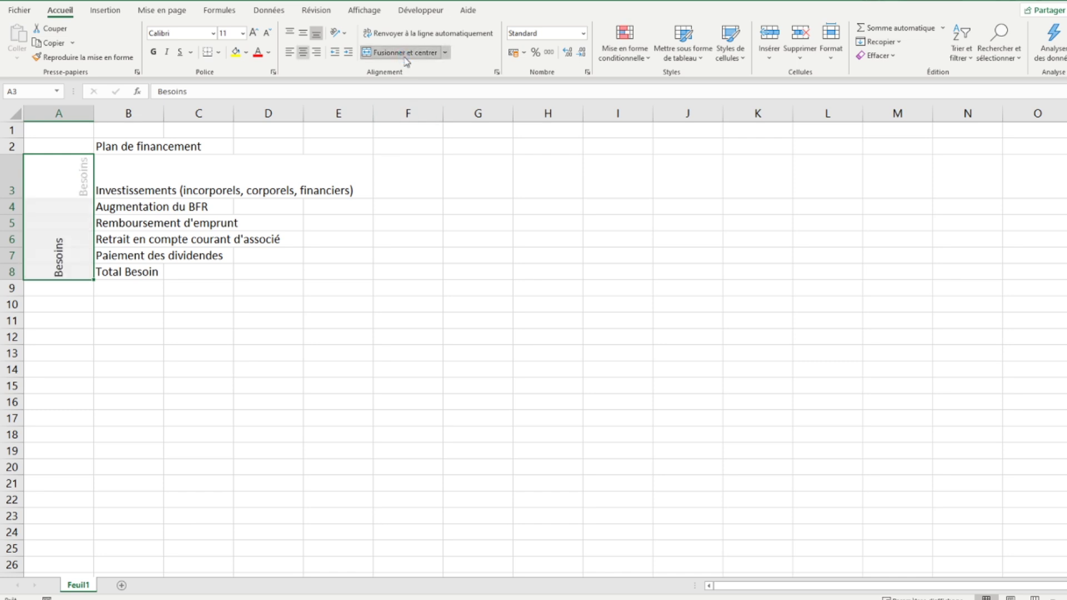
pyautogui.click(305, 34)
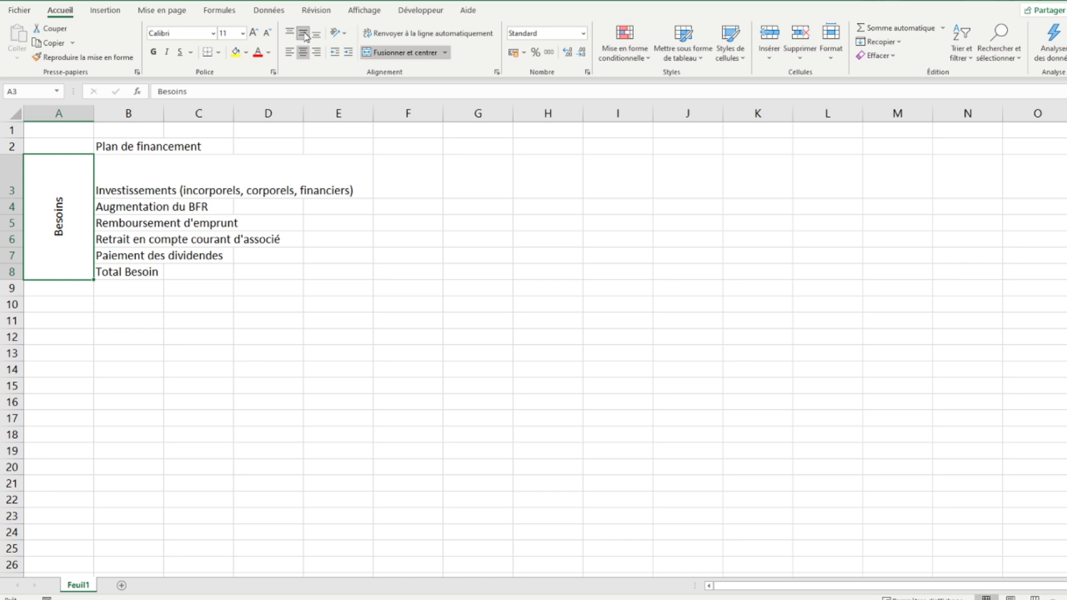
# Step: Increase the "Besoins" label's font size to 20 and make it bold
pyautogui.click(258, 34)
pyautogui.click(258, 34)
pyautogui.click(258, 34)
pyautogui.click(258, 34)
pyautogui.click(257, 34)
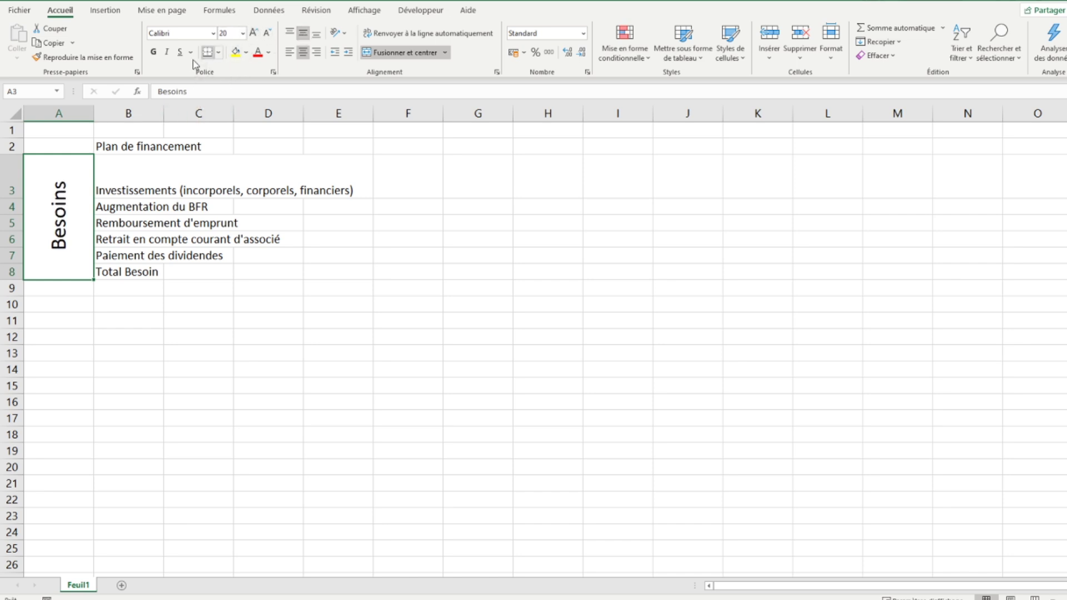
pyautogui.click(154, 52)
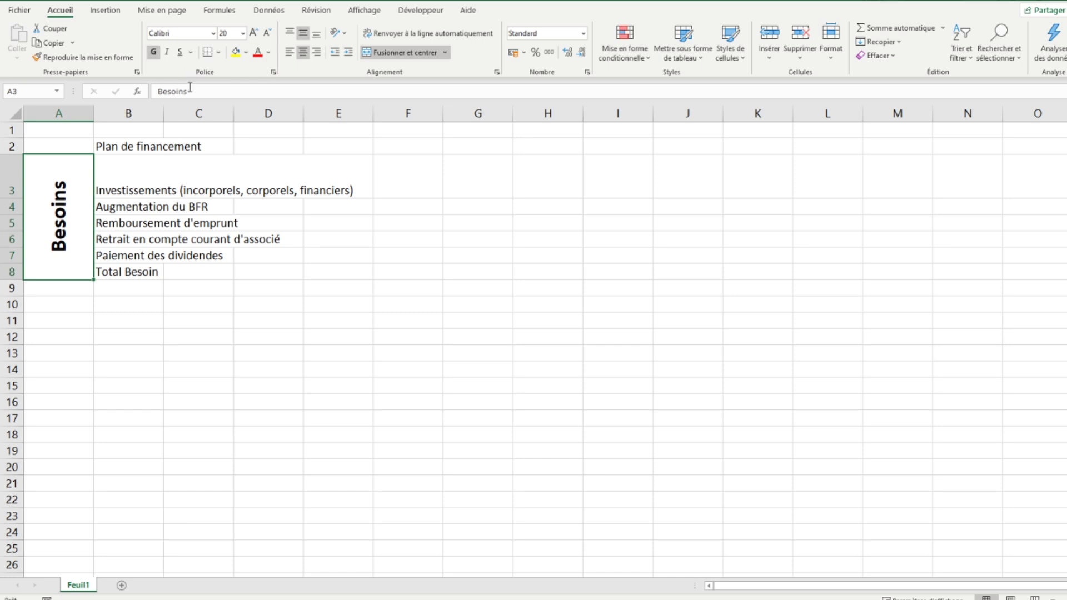
# Step: Autofit the width of column B to its longest label
pyautogui.click(128, 146)
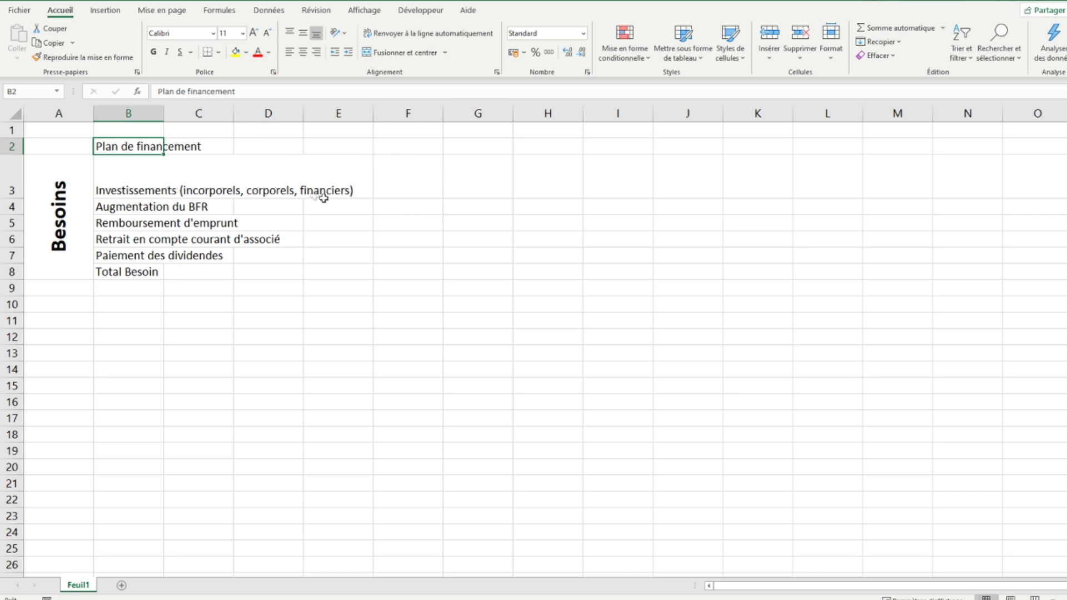
pyautogui.doubleClick(163, 116)
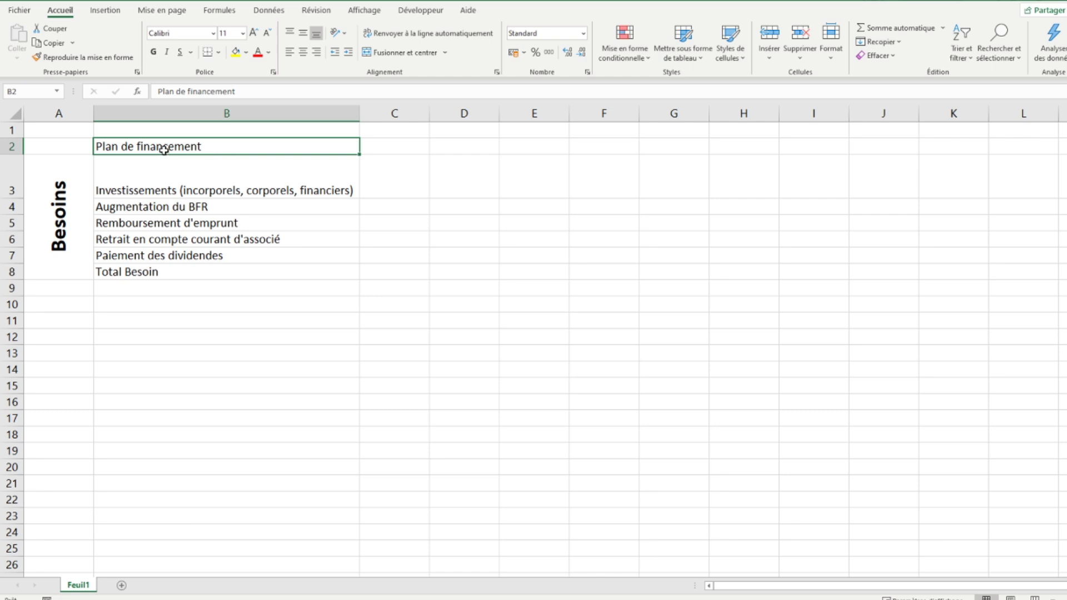
pyautogui.moveTo(161, 147); pyautogui.dragTo(521, 145)
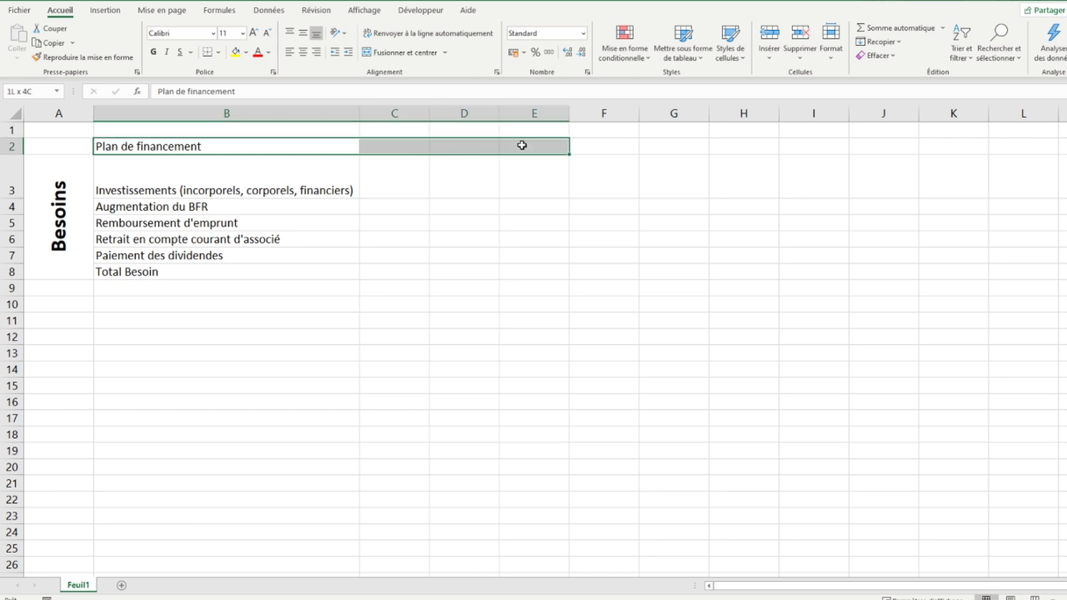
pyautogui.click(384, 54)
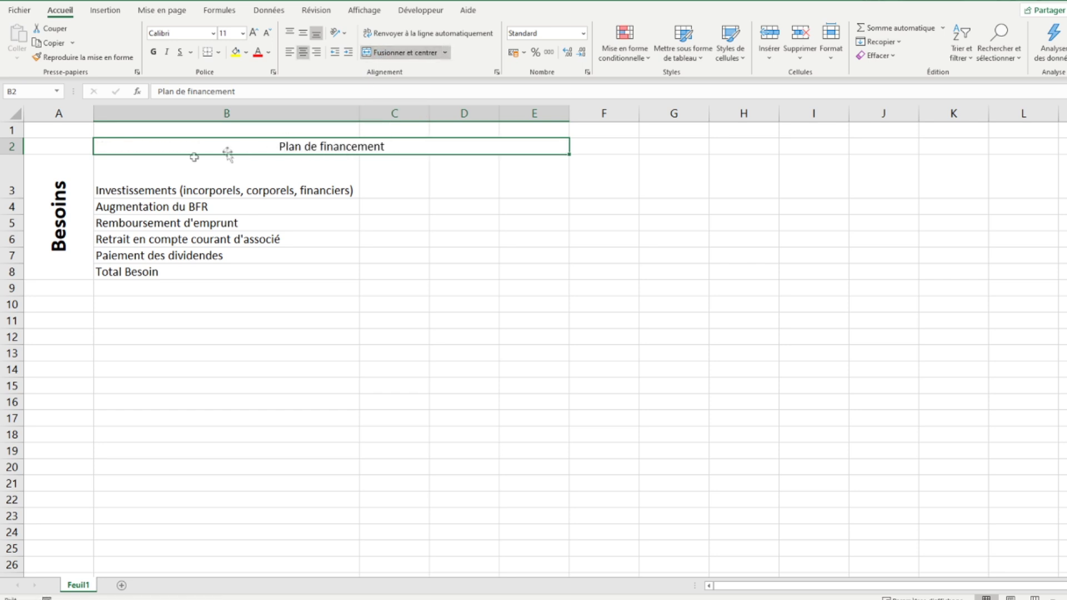
pyautogui.click(10, 176)
pyautogui.rightClick(10, 176)
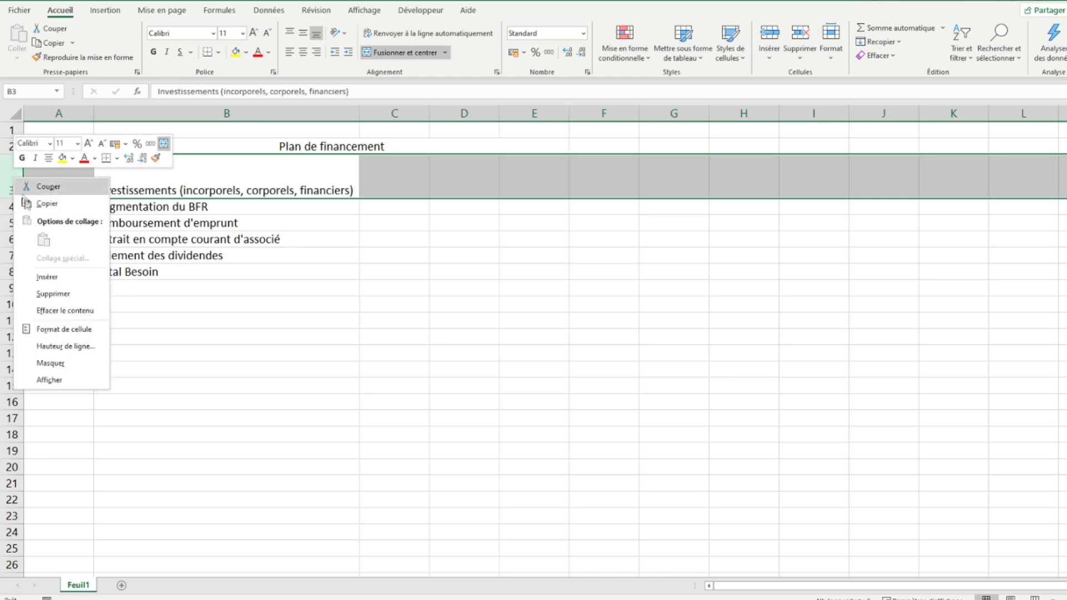
pyautogui.click(44, 276)
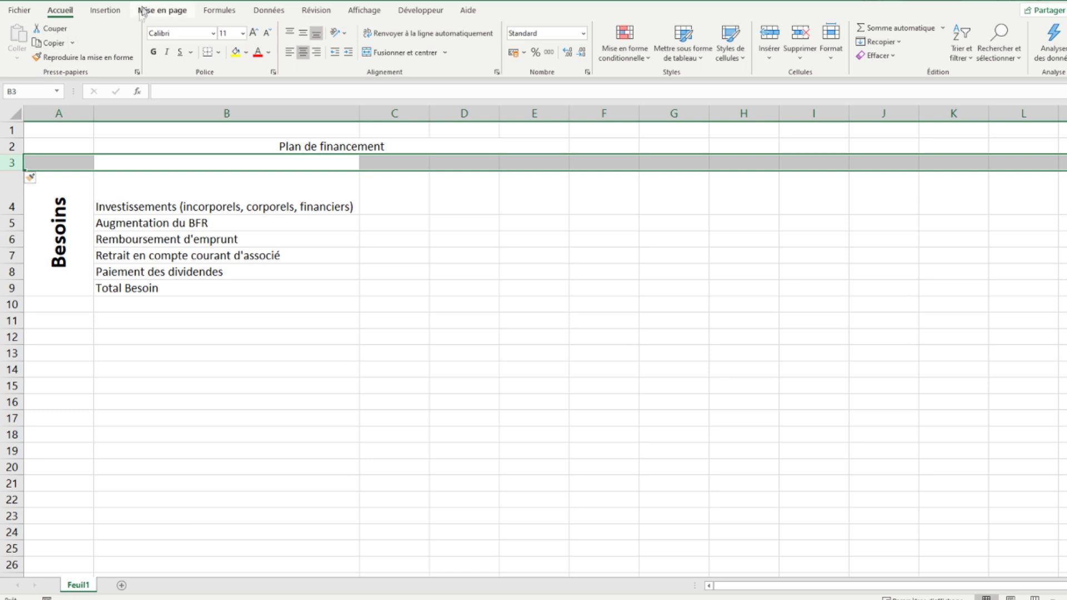
pyautogui.hotkey('ctrl', 'z')
pyautogui.click(304, 145)
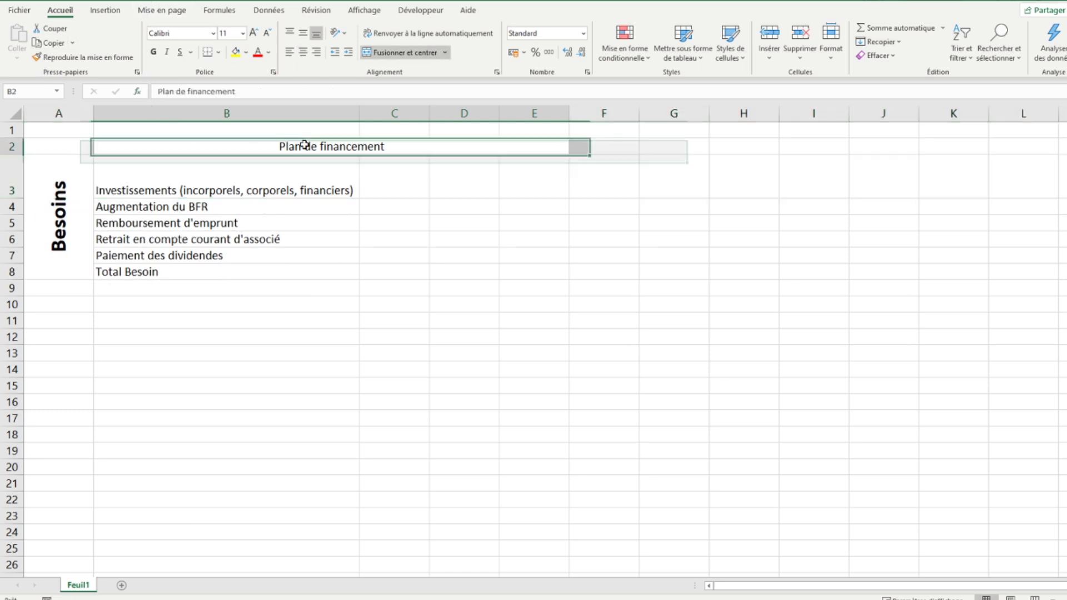
pyautogui.click(399, 53)
# Step: Enter the year headers N, N+1 and N+2 in cells C2, D2 and E2 beside the title
pyautogui.click(187, 146)
pyautogui.click(386, 144)
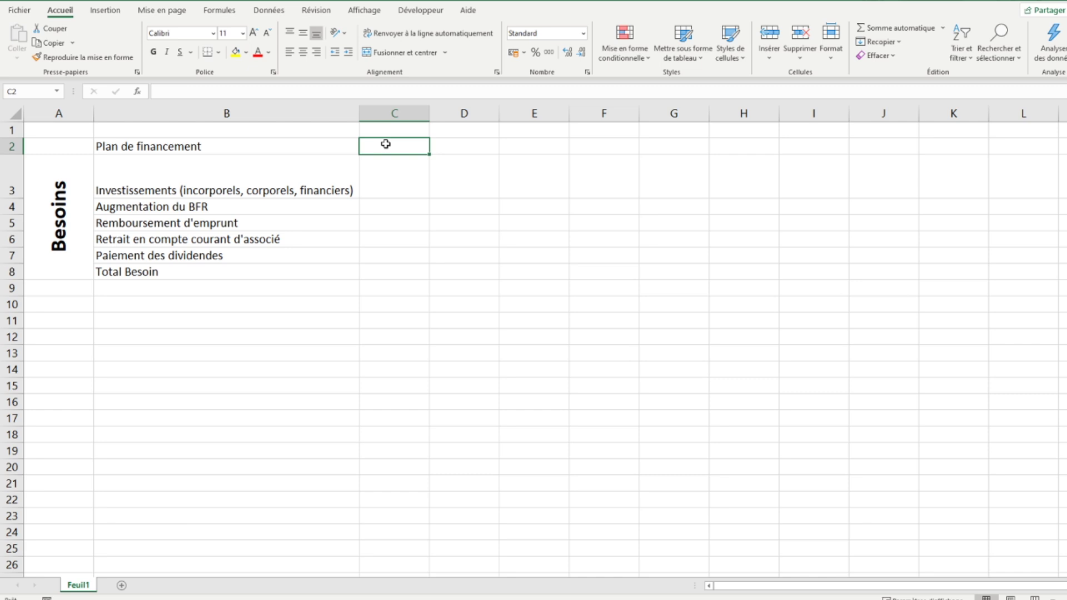
pyautogui.write('N')
pyautogui.press('Tab')
pyautogui.write('N+1')
pyautogui.press('Tab')
pyautogui.write('N+2')
pyautogui.press('Down')
# Step: Centre the header row B2:E2 horizontally and vertically and make it bold
pyautogui.moveTo(223, 147); pyautogui.dragTo(534, 147)
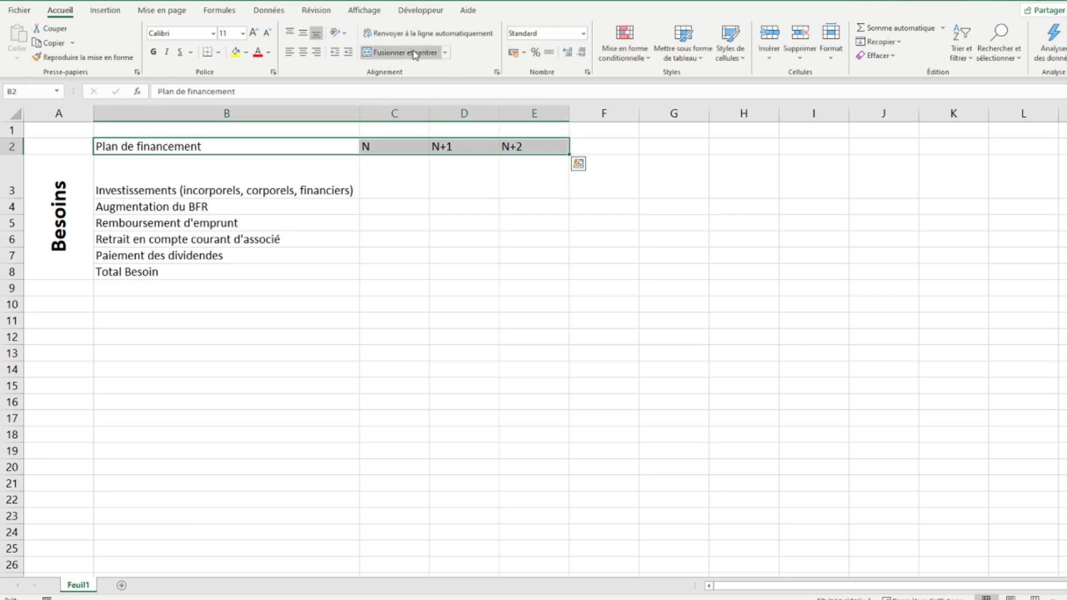
pyautogui.click(303, 51)
pyautogui.click(302, 32)
pyautogui.click(153, 52)
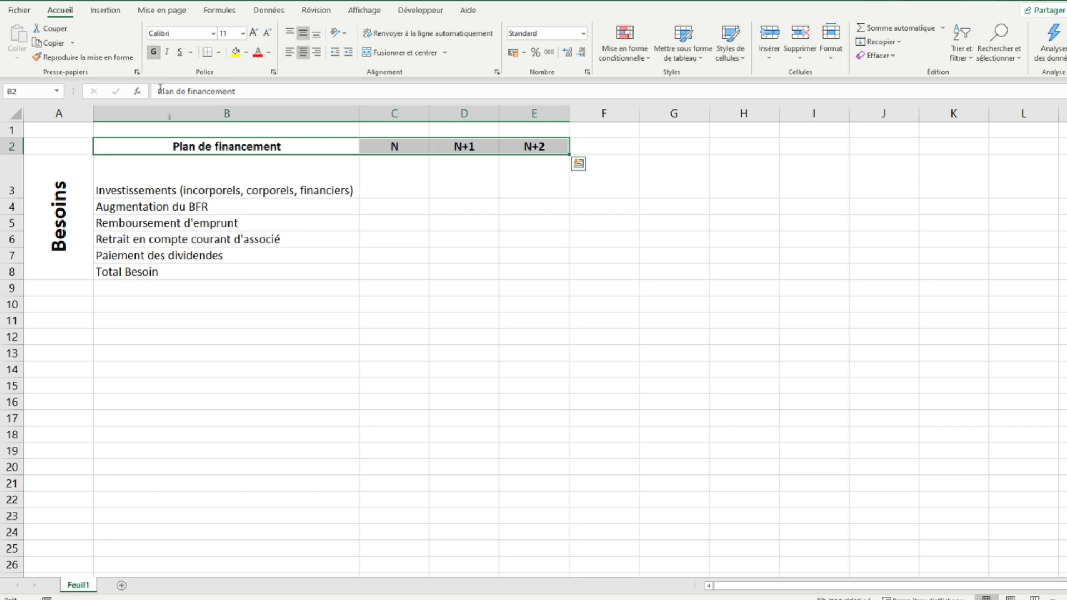
# Step: Make the "Total Besoin" label in B8 bold
pyautogui.click(114, 290)
pyautogui.click(122, 275)
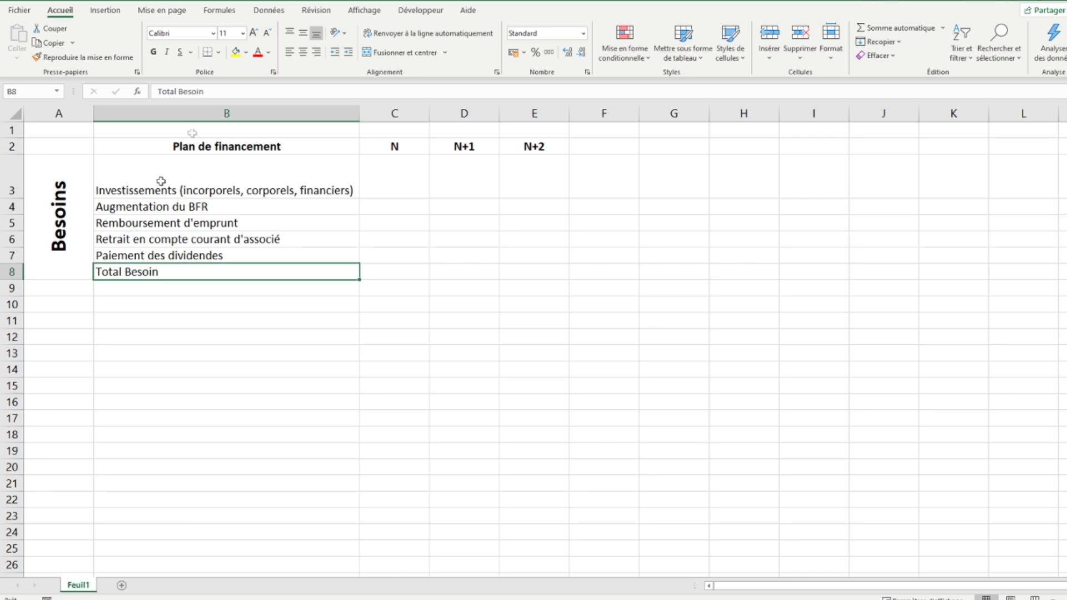
pyautogui.click(153, 52)
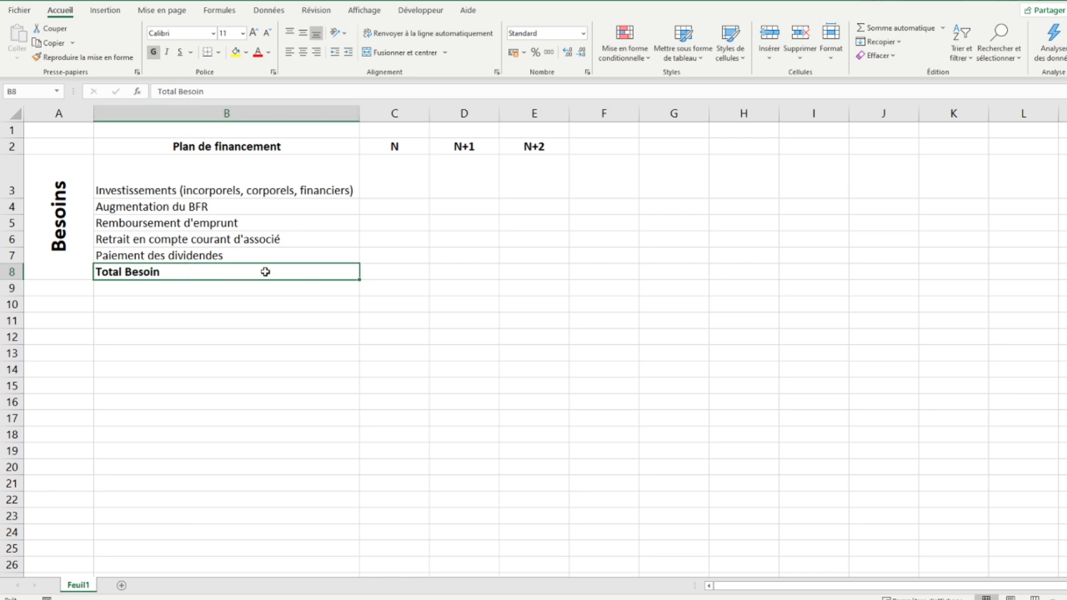
# Step: Autofit the height of row 3, which holds the "Investissements" label
pyautogui.click(401, 272)
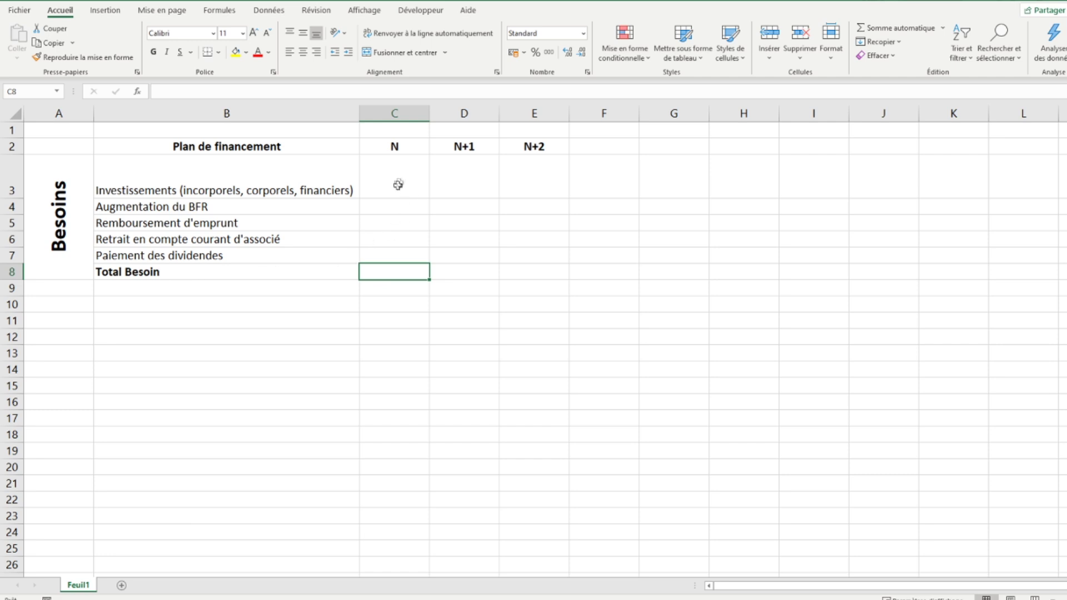
pyautogui.click(301, 186)
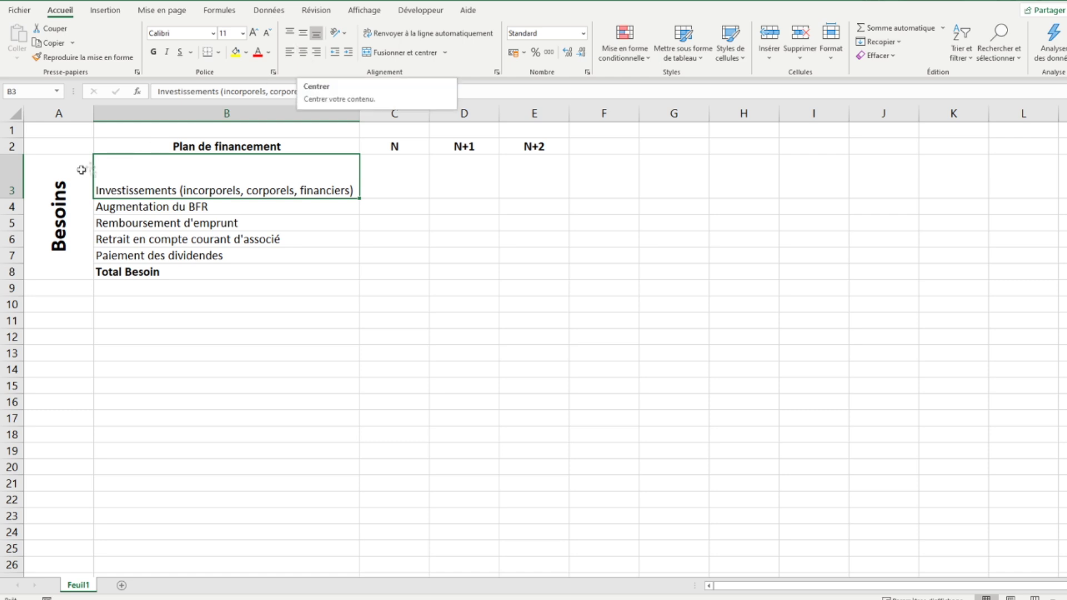
pyautogui.moveTo(19, 198); pyautogui.dragTo(20, 199)
pyautogui.doubleClick(20, 199)
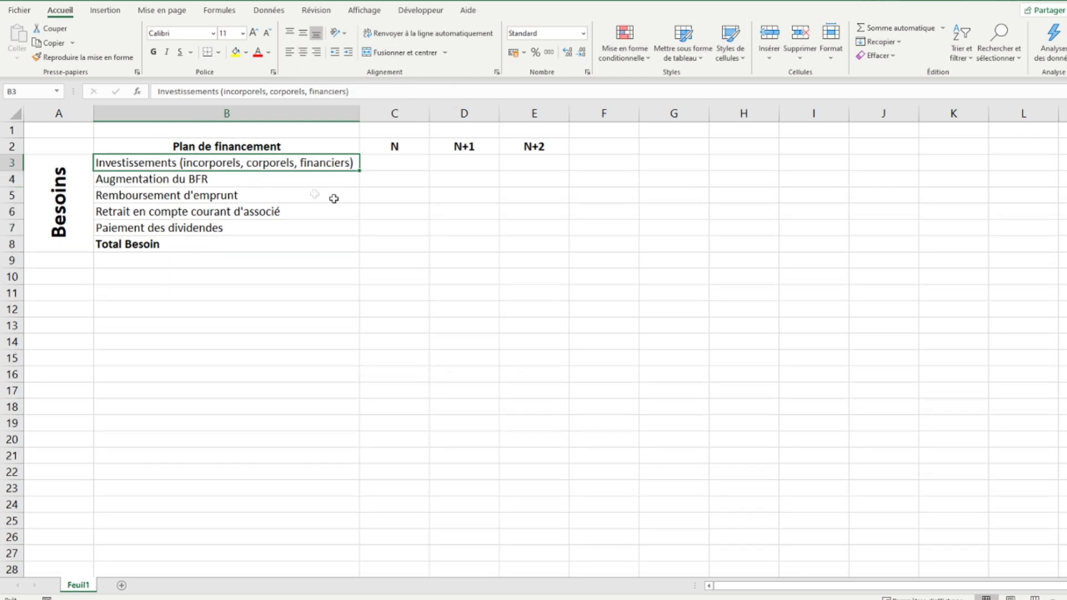
# Step: Total C3:C7 with a SOMME formula in C8 and copy it across to D8 and E8
pyautogui.click(379, 246)
pyautogui.click(867, 28)
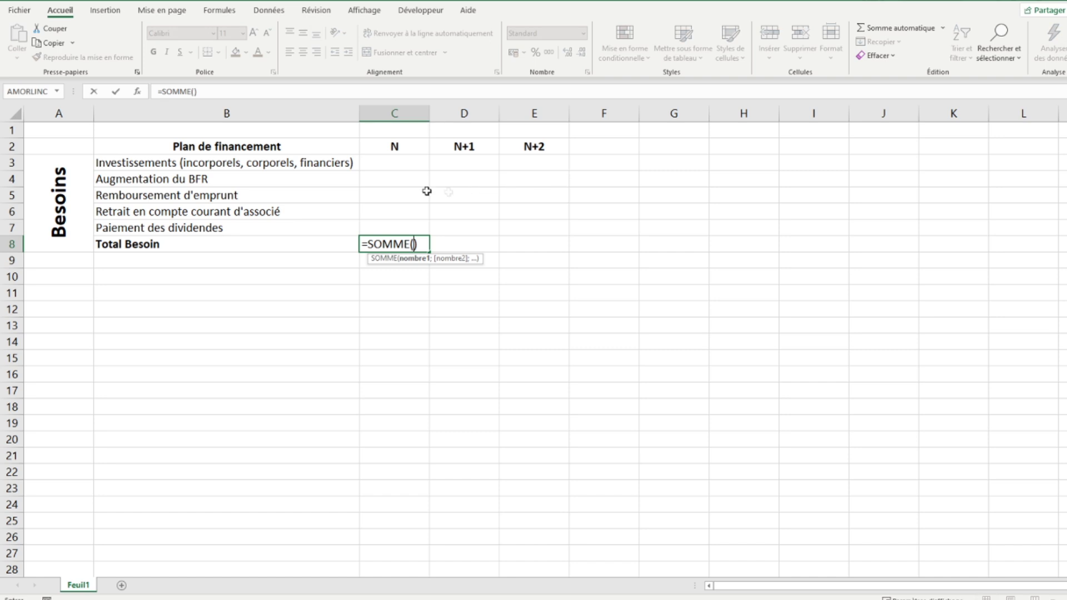
pyautogui.moveTo(393, 163); pyautogui.dragTo(392, 227)
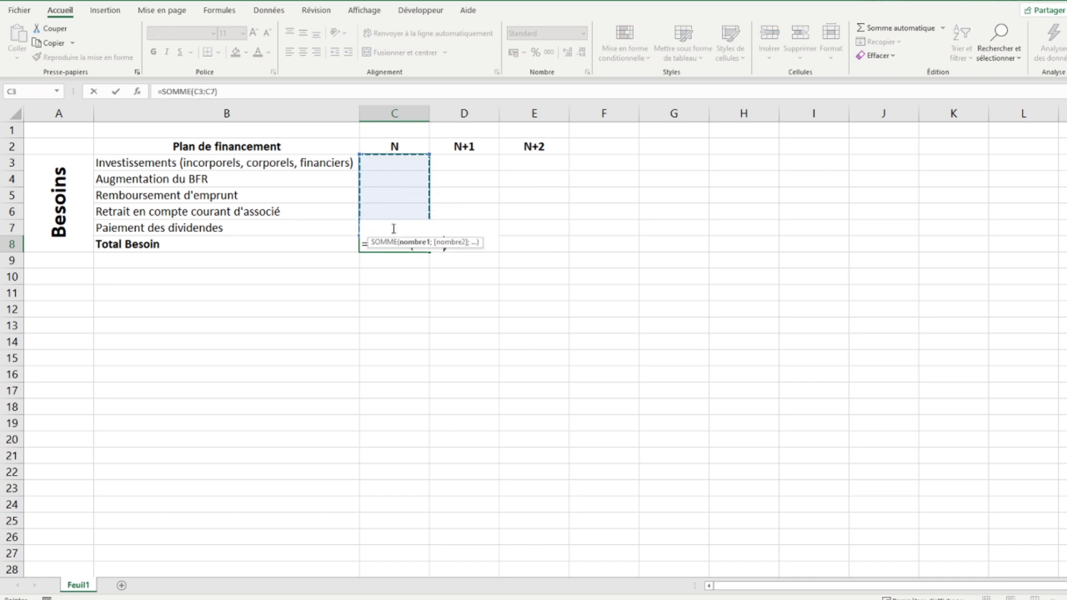
pyautogui.press('Return')
pyautogui.click(417, 245)
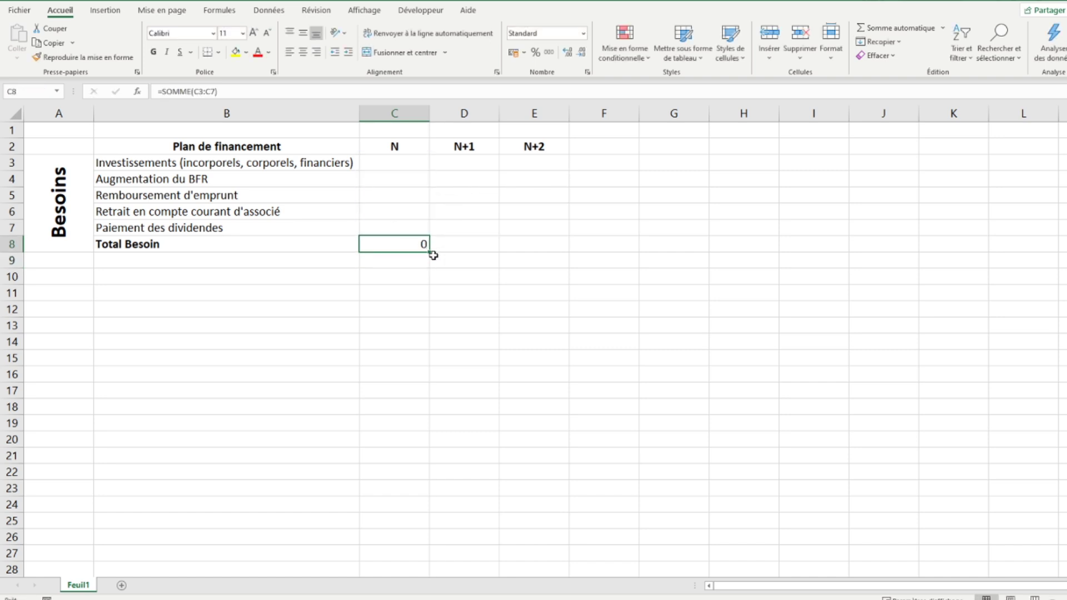
pyautogui.moveTo(431, 252); pyautogui.dragTo(548, 245)
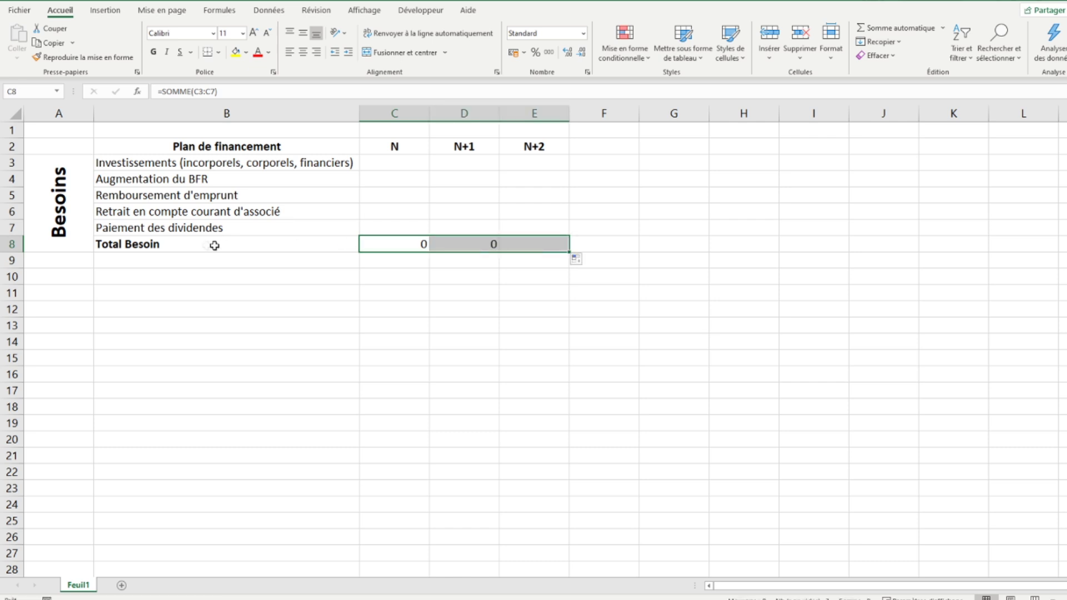
# Step: Enter the section label "Ressources" in cell A9, just below the "Besoins" block
pyautogui.click(145, 262)
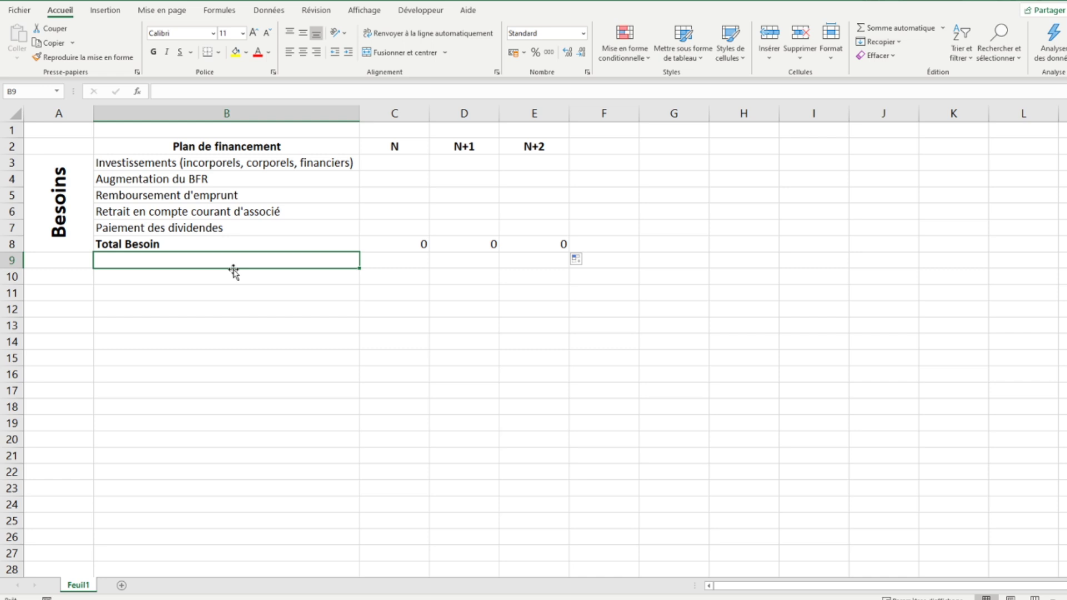
pyautogui.press('Left')
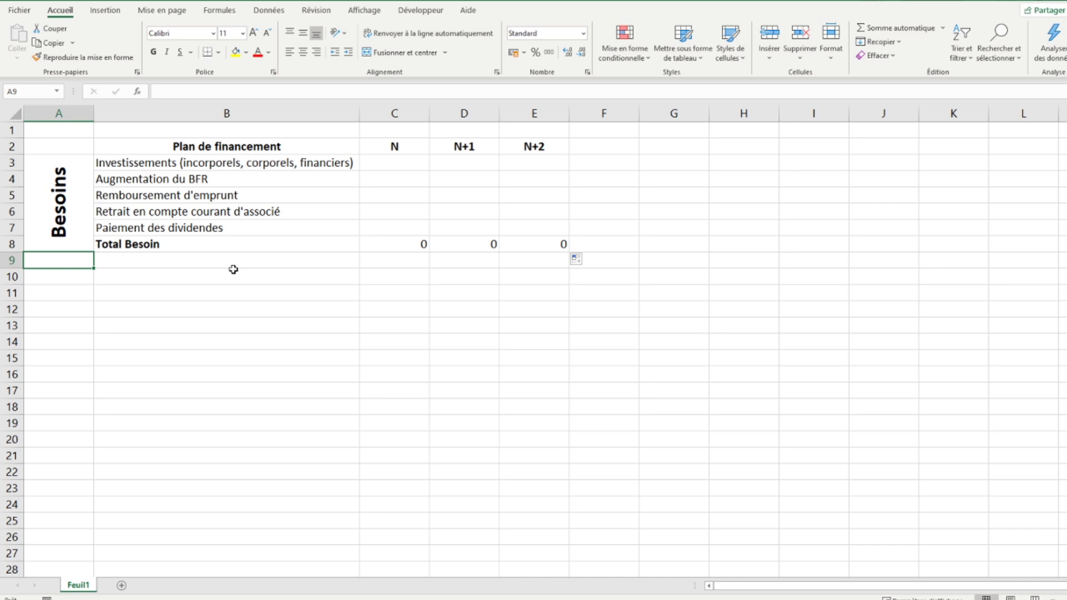
pyautogui.write('R')
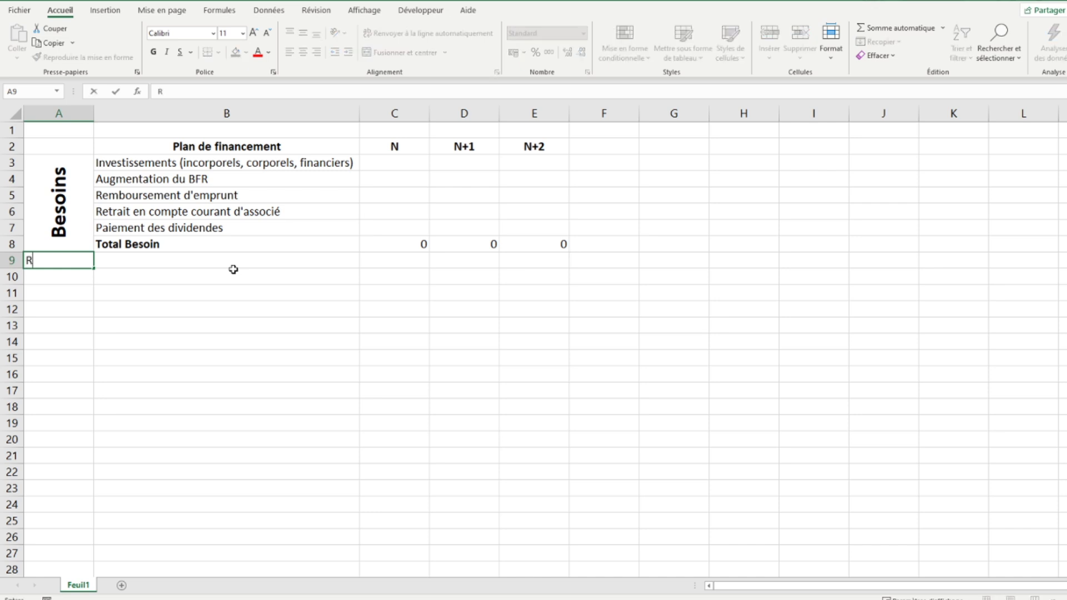
pyautogui.write('essources')
pyautogui.press('Return')
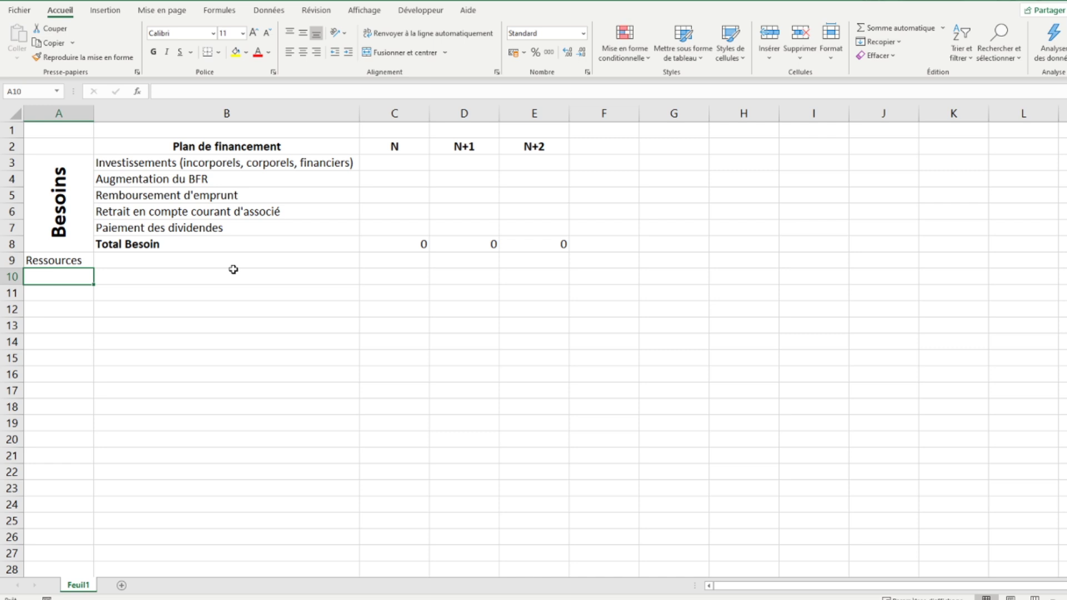
# Step: Enter the resource lines "Capacité d'autofinancement (CAF)" in B9 and "Emprunt souscrit" in B10
pyautogui.click(233, 271)
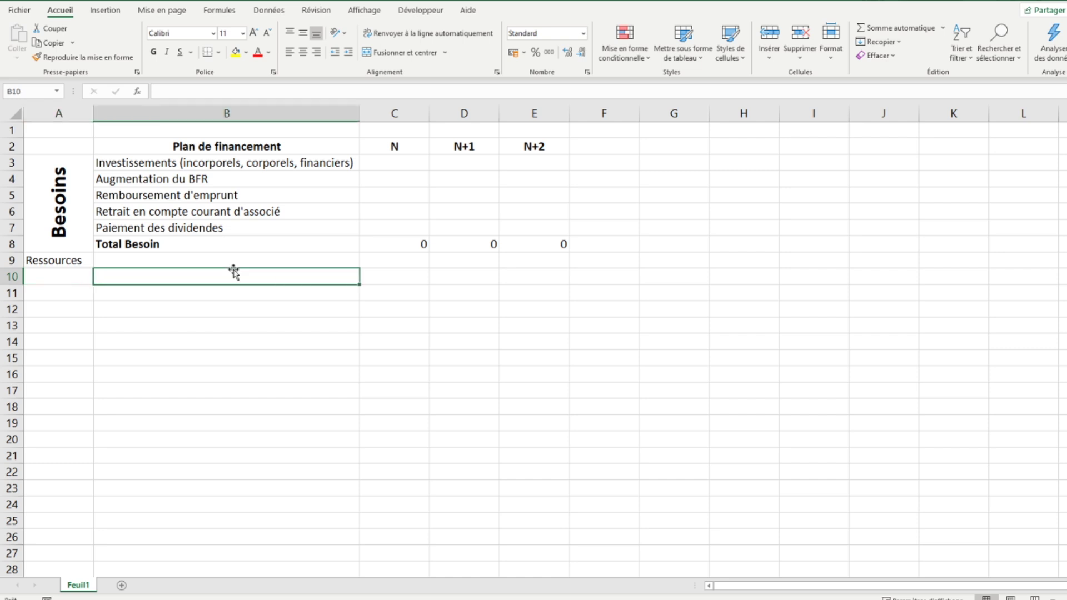
pyautogui.press('Up')
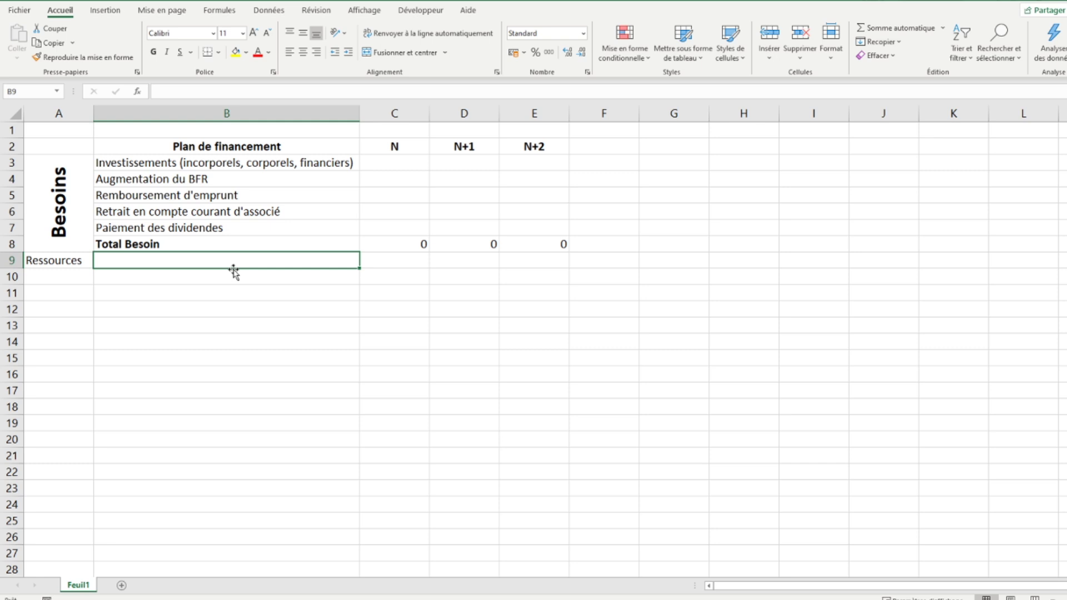
pyautogui.write('Capa')
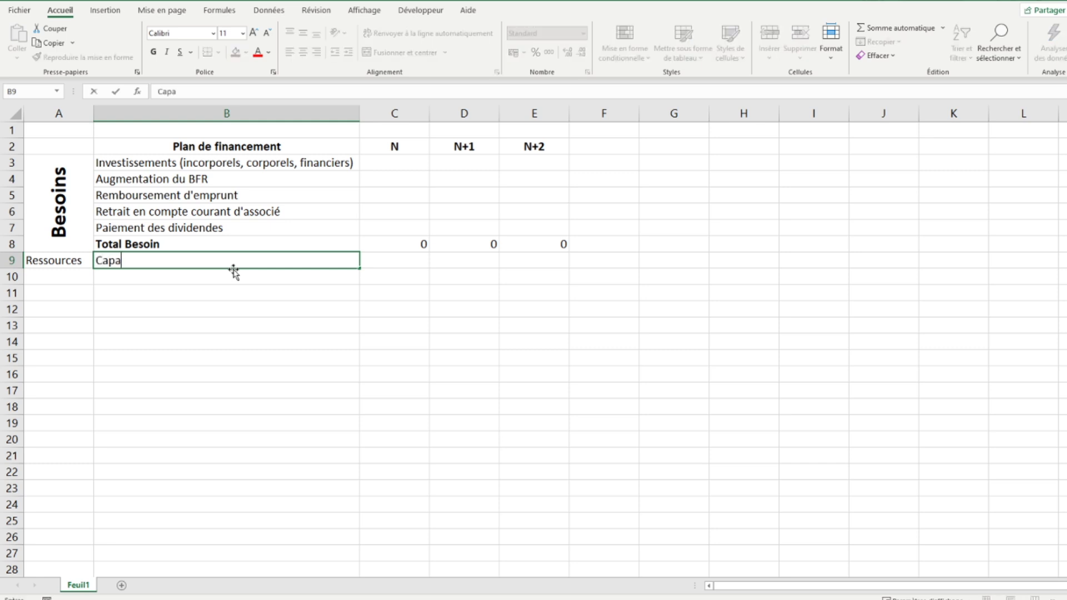
pyautogui.write("cité d'autofinanc")
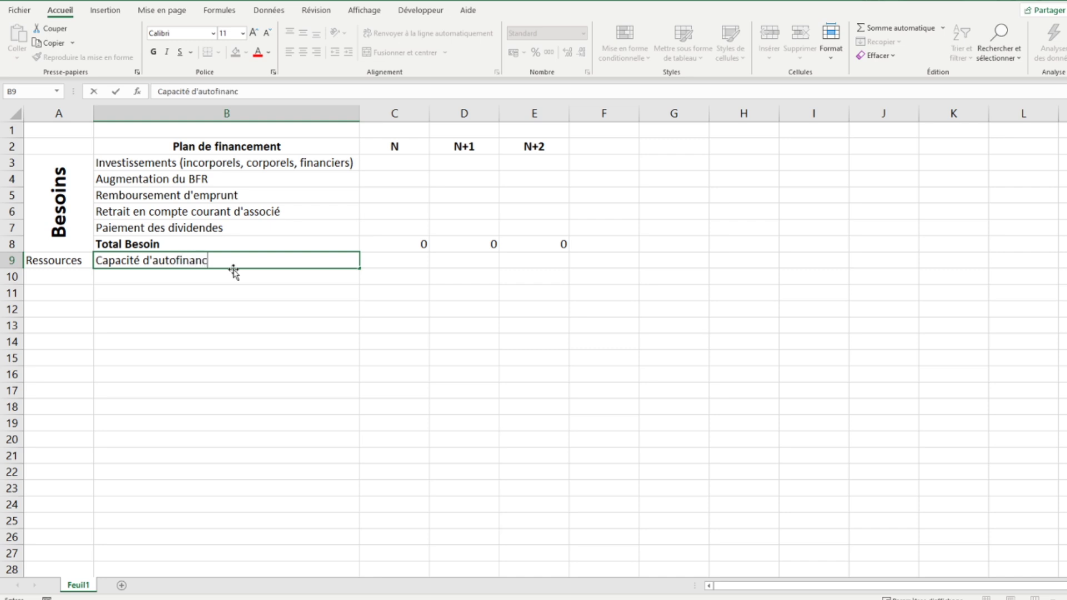
pyautogui.write('ement (CAF')
pyautogui.press('Return')
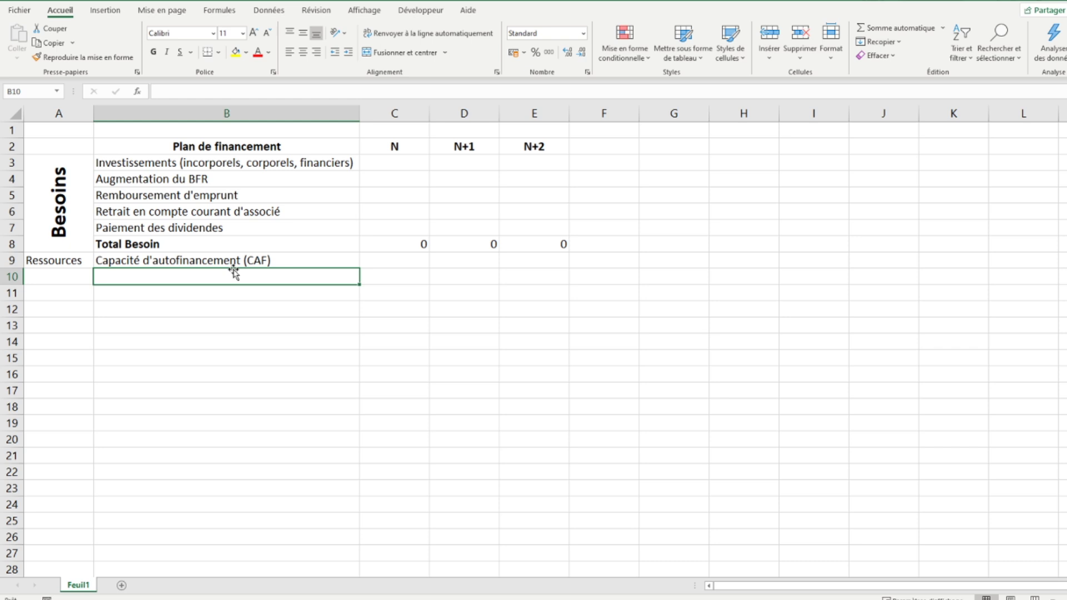
pyautogui.write('Emprunt')
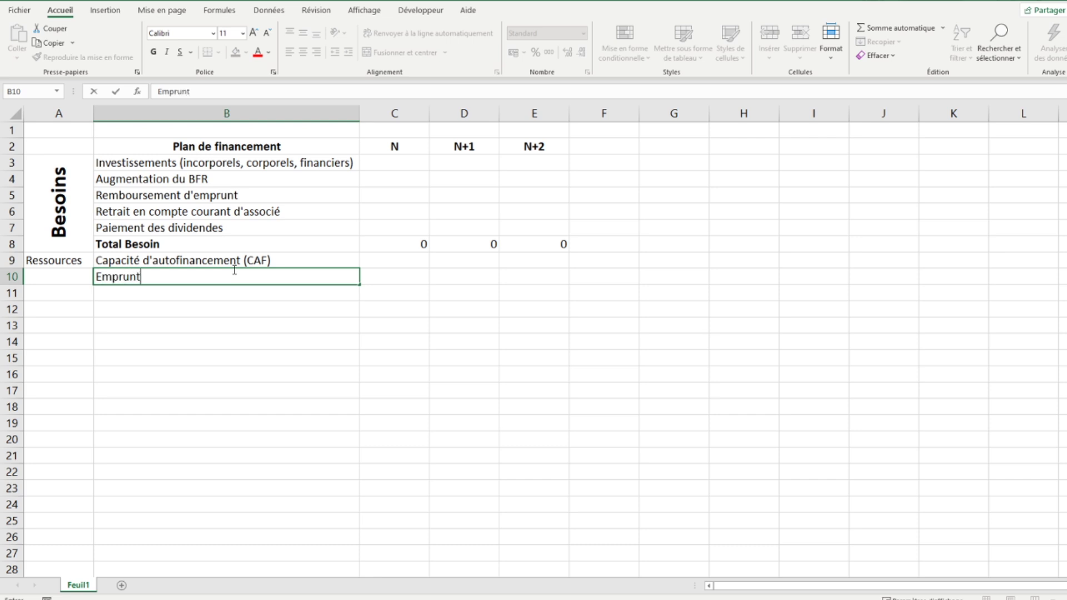
pyautogui.write(' souscrit')
pyautogui.press('Return')
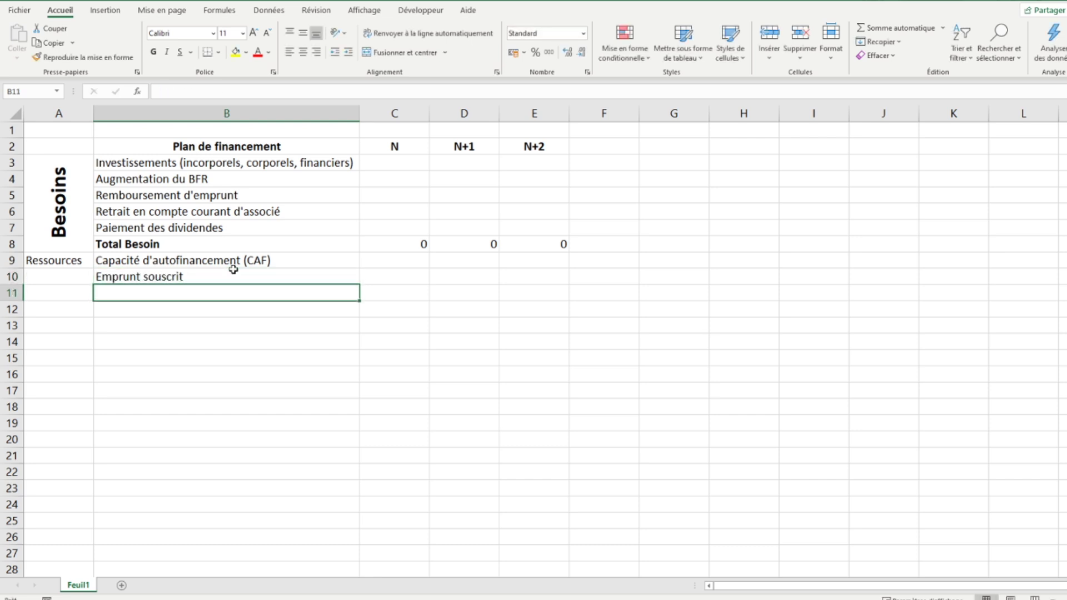
# Step: Add the resource lines "Cession d'investissement" in B11 and "Subvention d'investissement" in B12
pyautogui.click(216, 196)
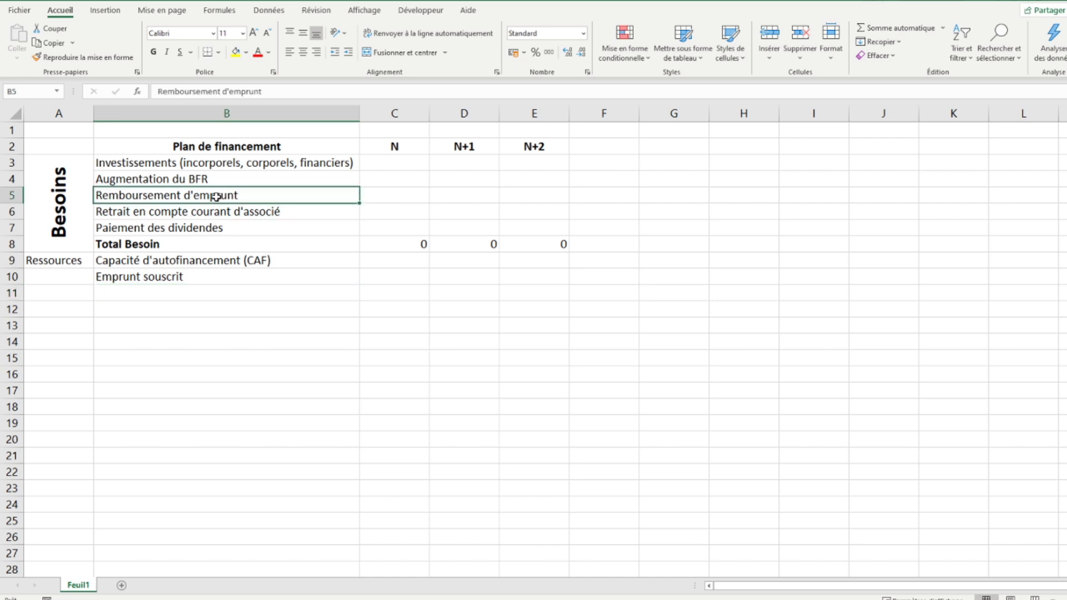
pyautogui.click(201, 277)
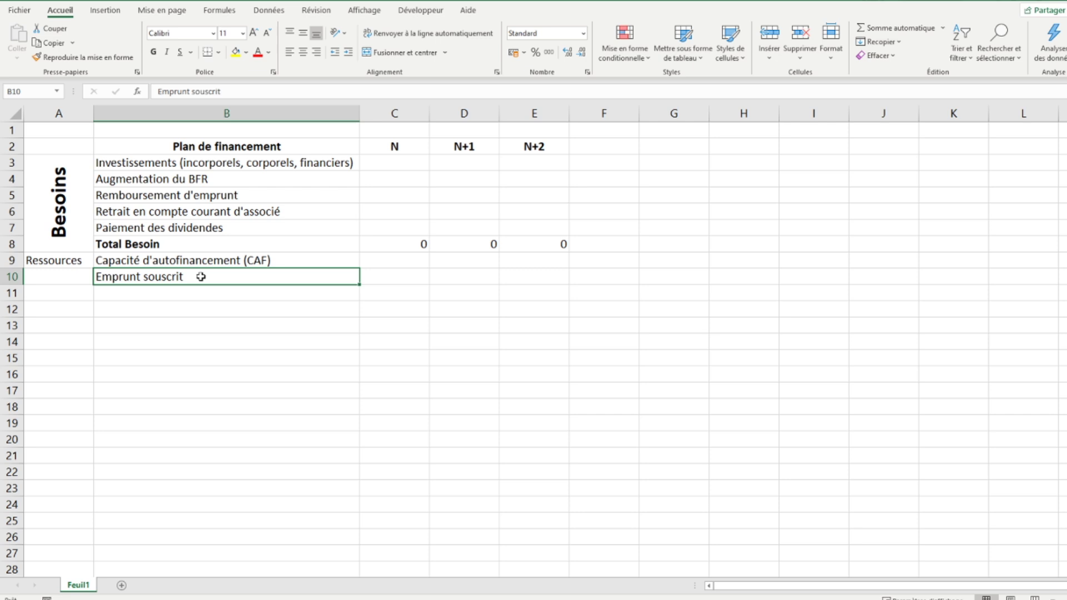
pyautogui.press('Down')
pyautogui.write("Cession d'investissement")
pyautogui.press('Return')
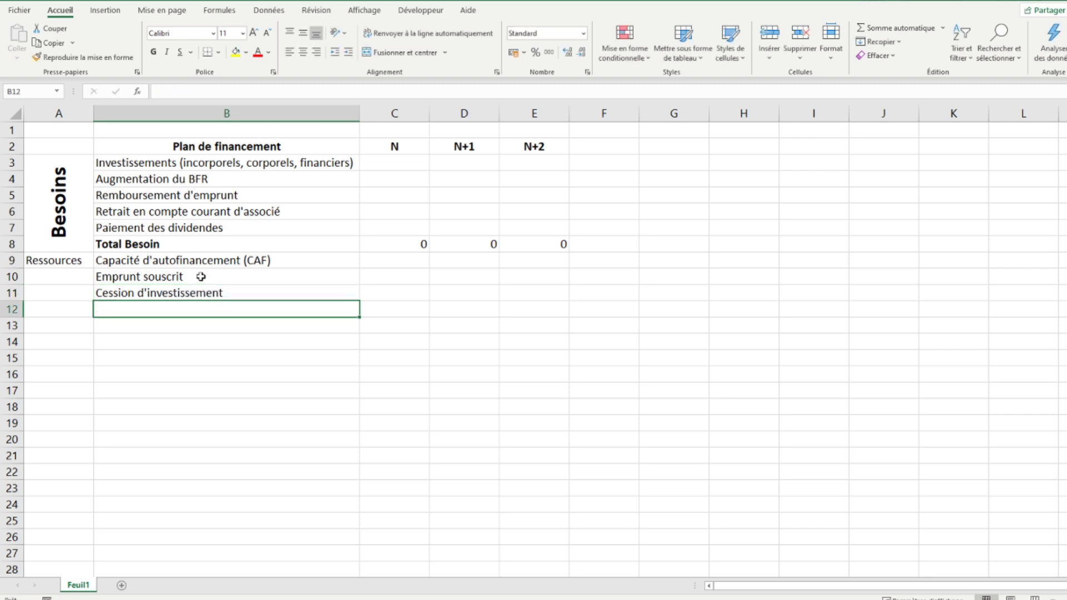
pyautogui.write('Subv')
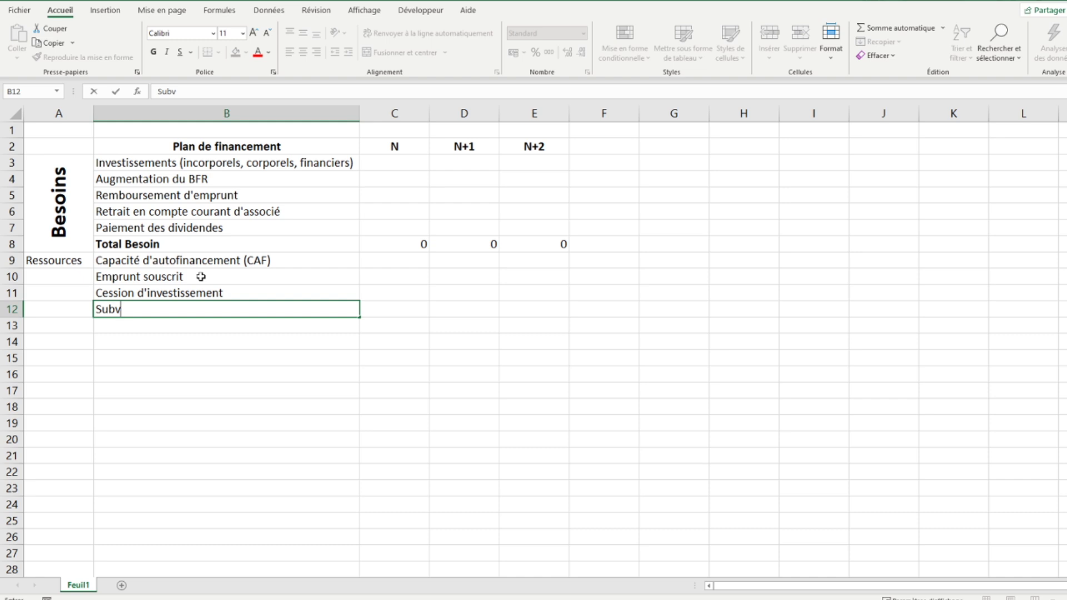
pyautogui.write("ention d'inves")
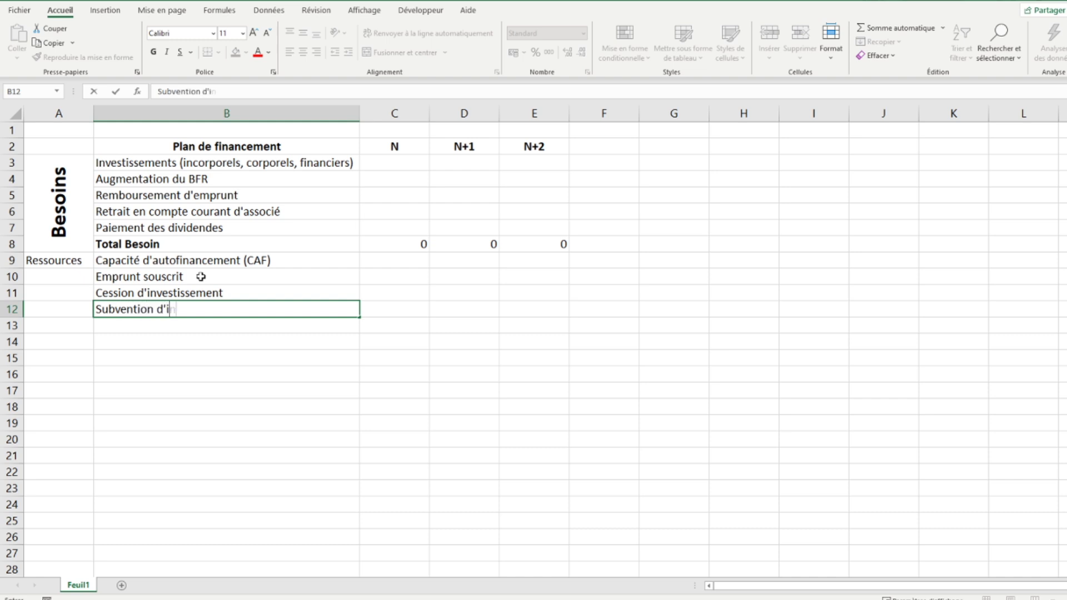
pyautogui.write('tissement')
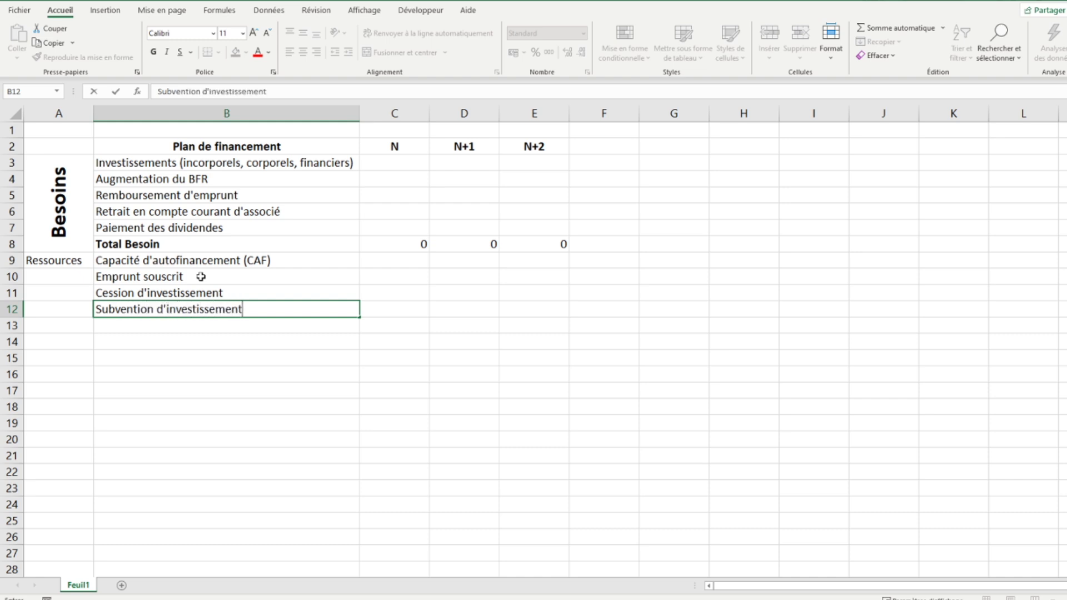
pyautogui.press('Return')
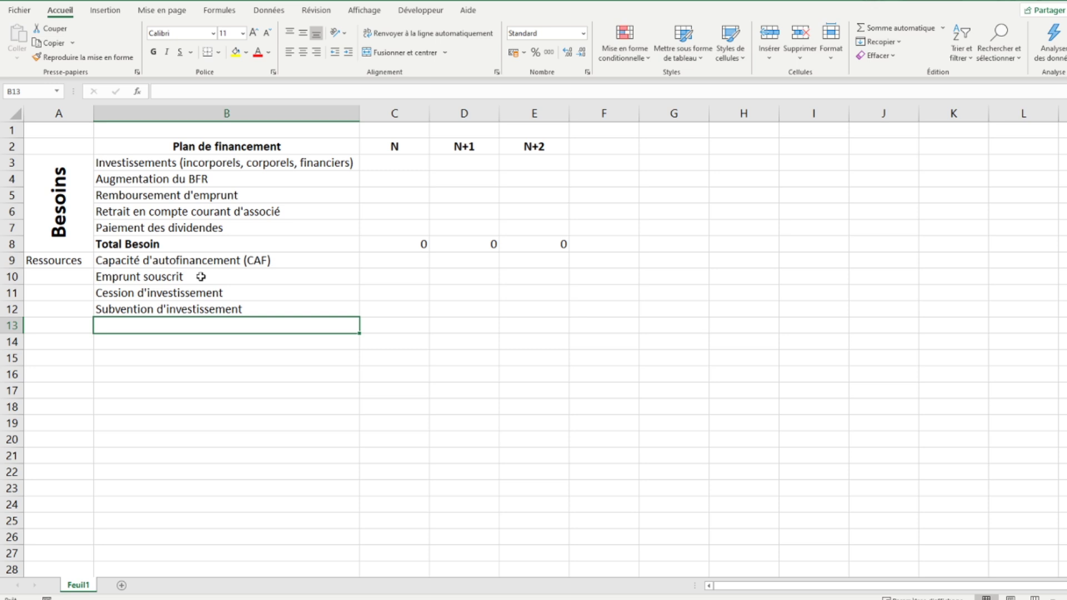
# Step: Add the resource lines "Augmentation de capital" in B13 and "Apport en compte courant d'associé" in B14
pyautogui.write('Augmentation de capital')
pyautogui.press('Return')
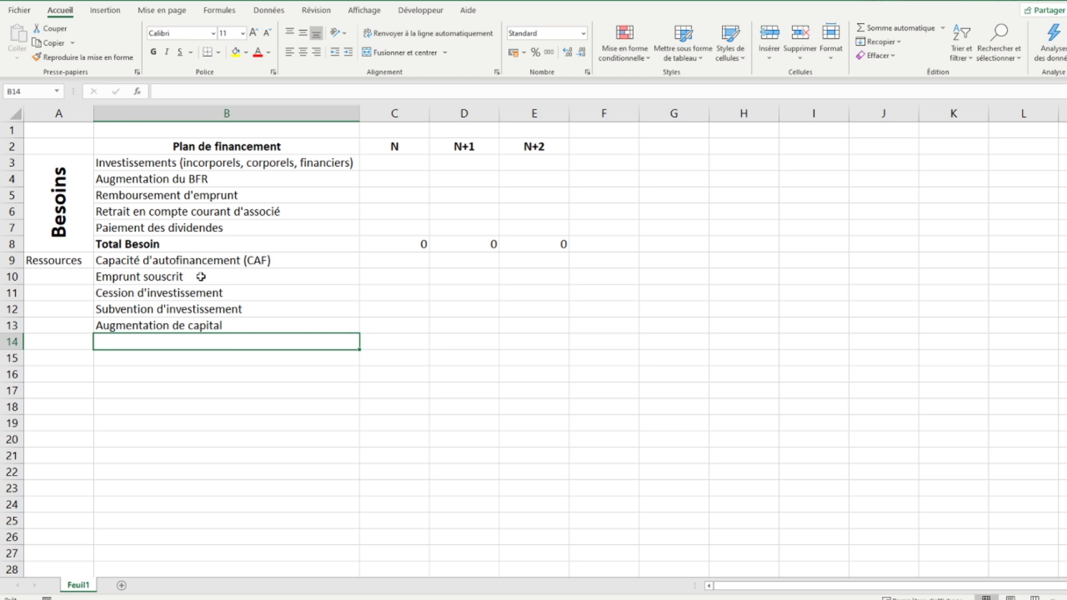
pyautogui.write('Appo')
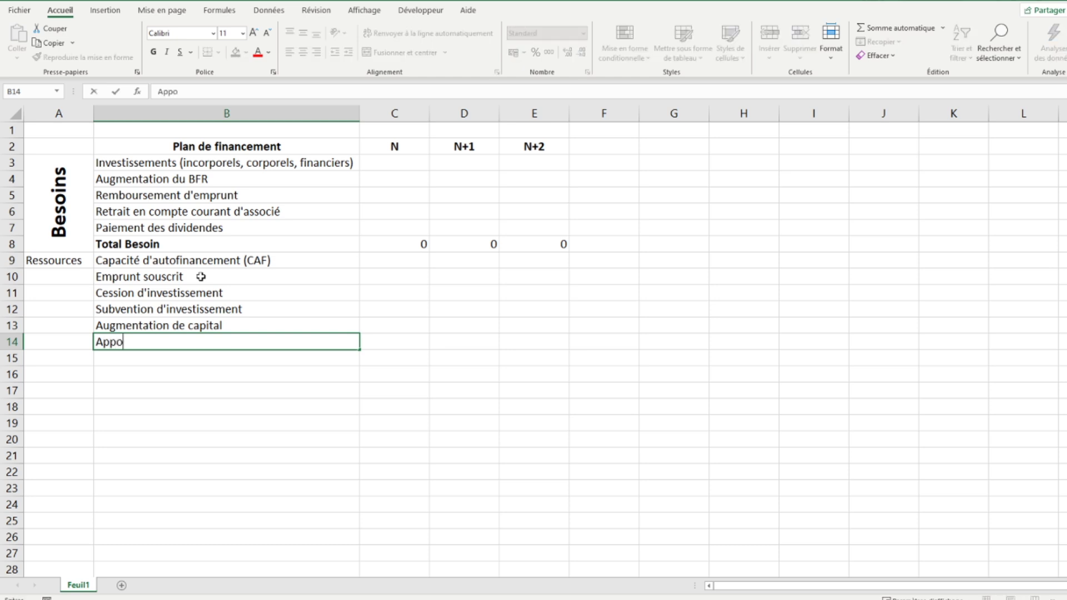
pyautogui.write('rt en compte c')
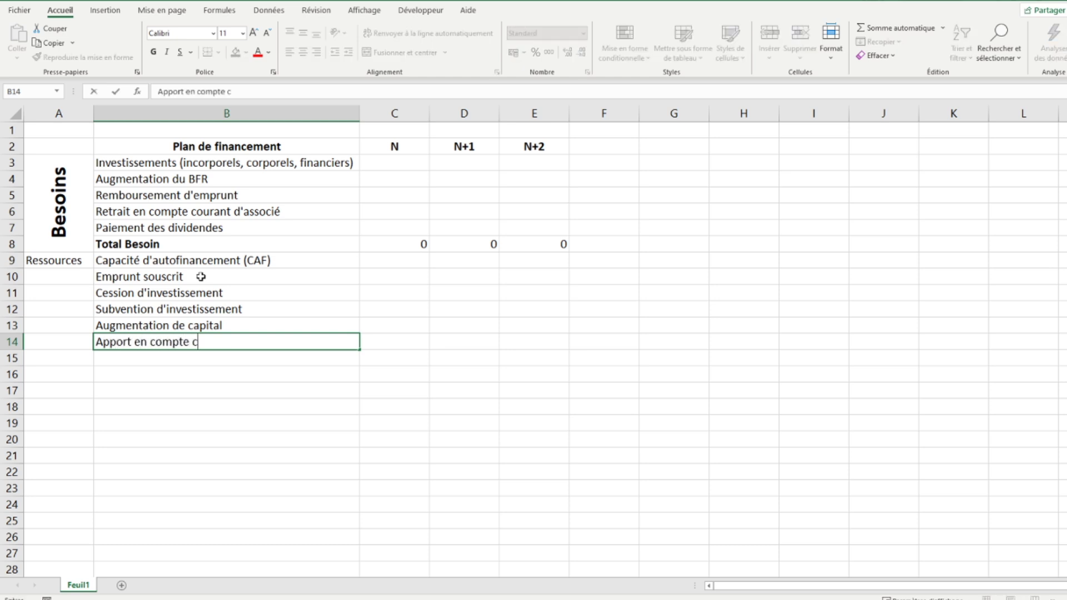
pyautogui.write("ourant d'associé")
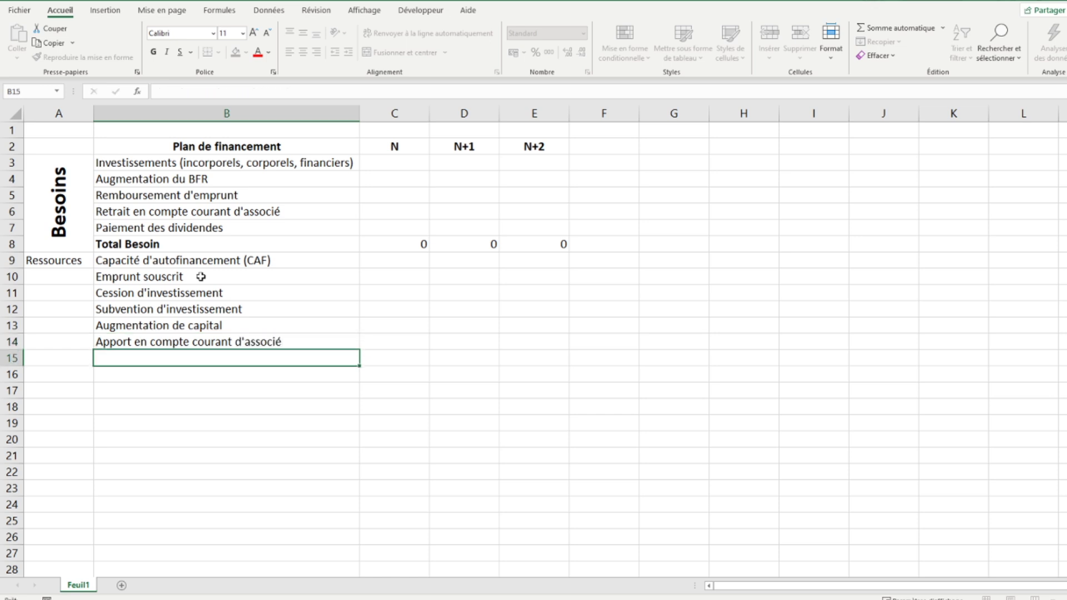
pyautogui.press('Return')
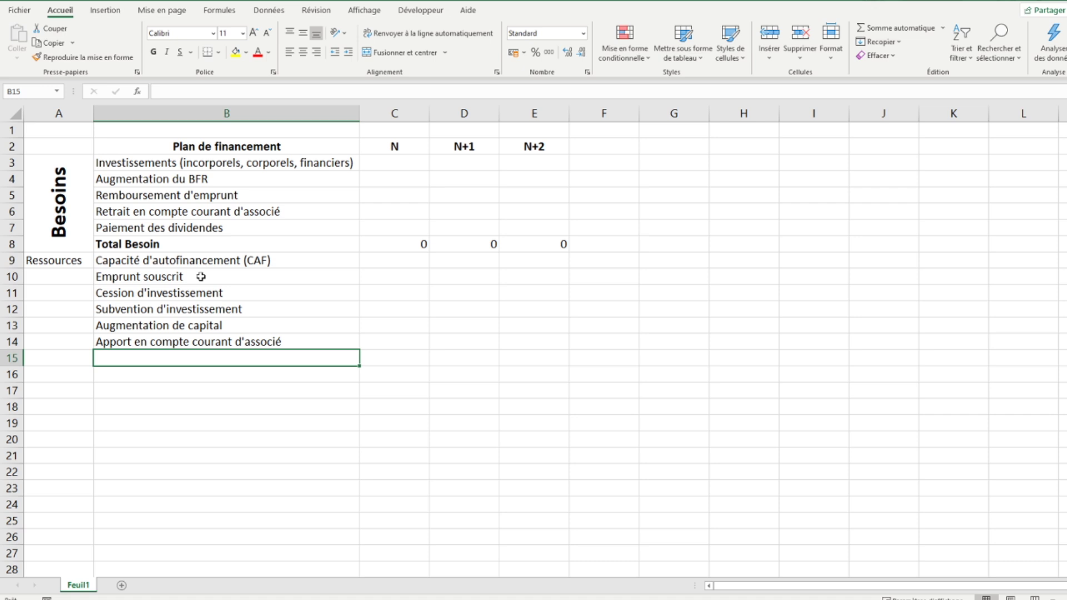
# Step: Enter the label "Total Ressources" in B15, directly below the last resource line
pyautogui.write('To')
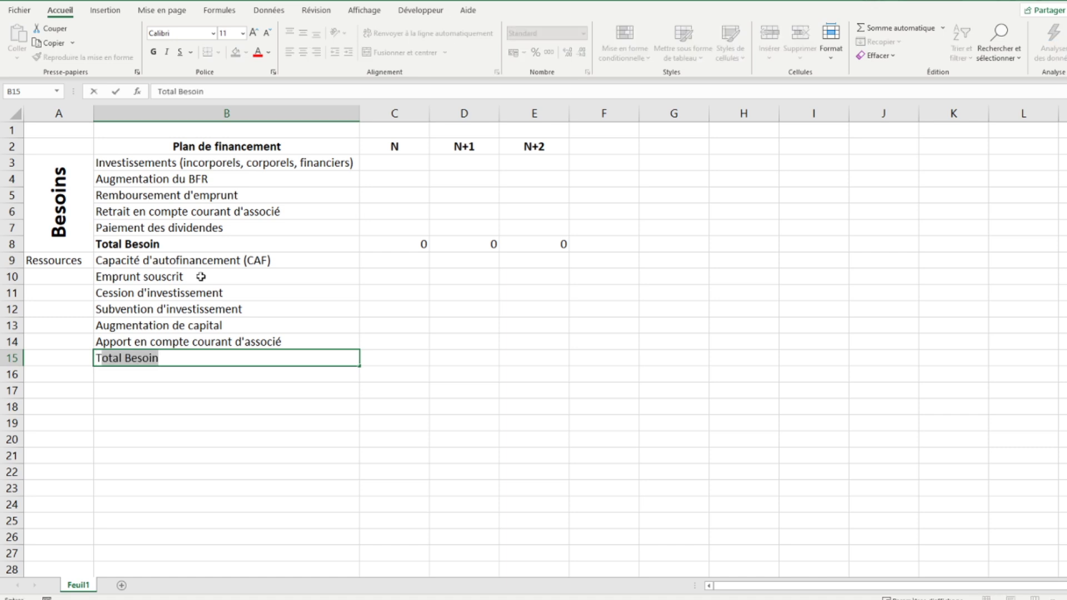
pyautogui.write('tal Ressources')
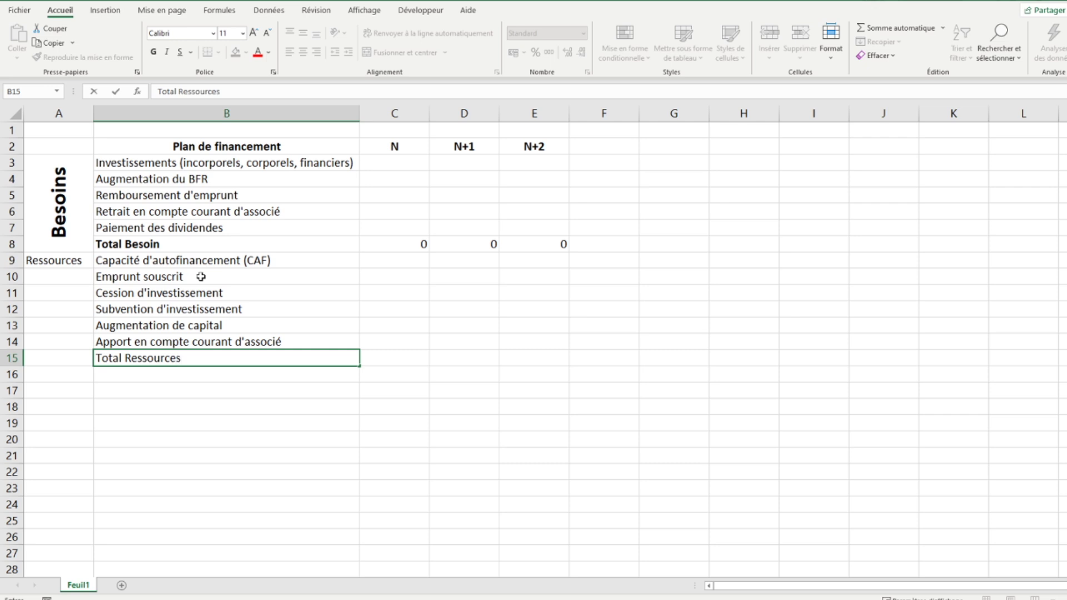
pyautogui.press('BackSpace')
pyautogui.write('s')
pyautogui.press('Return')
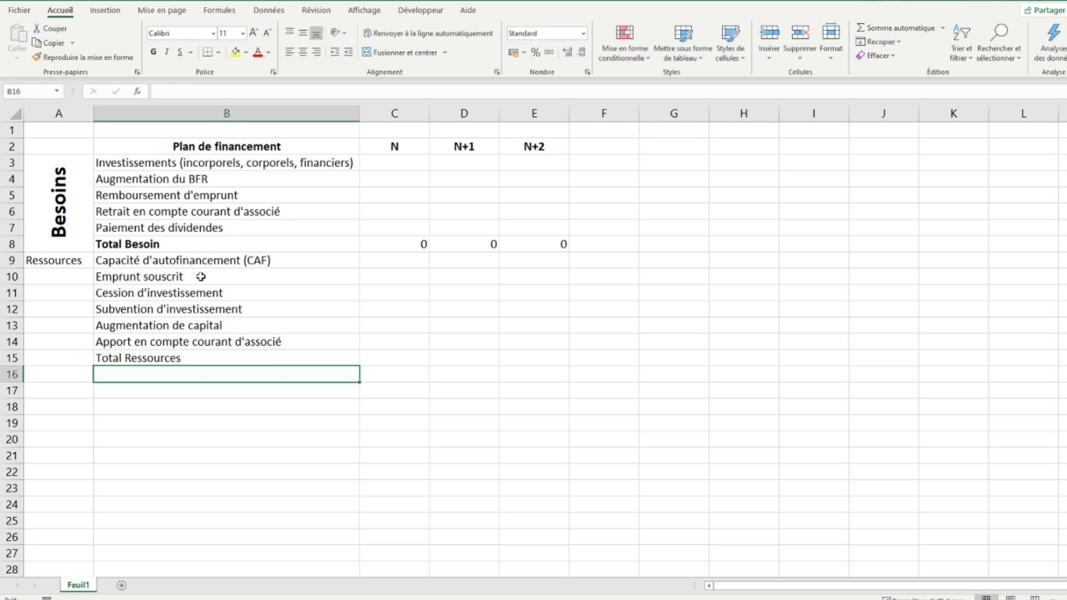
# Step: Correct the label of the needs total in B8 to the plural "Total Besoins"
pyautogui.click(188, 245)
pyautogui.click(223, 92)
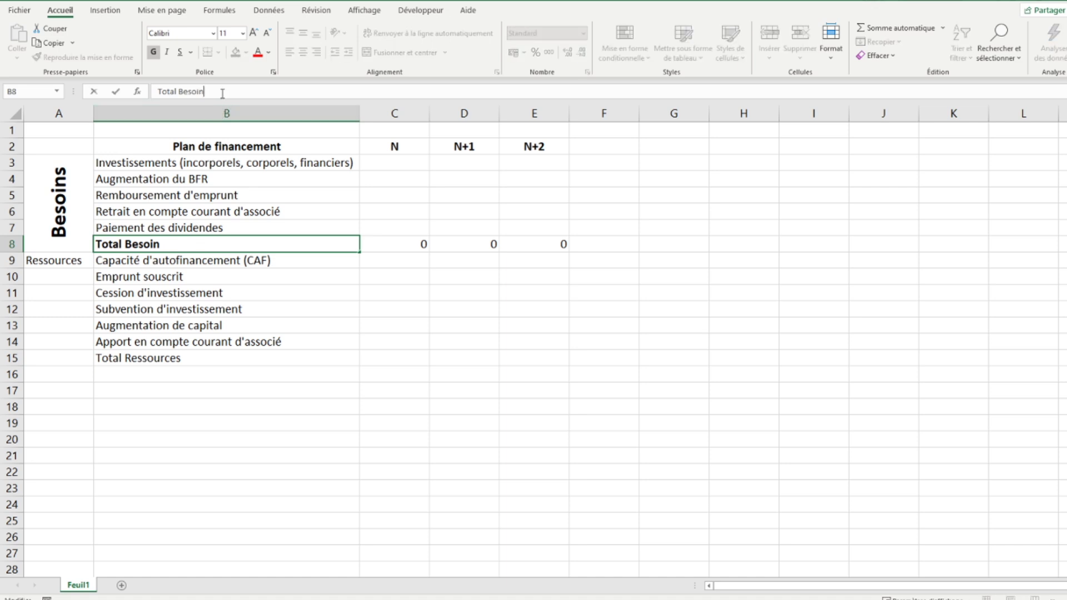
pyautogui.write('s')
pyautogui.press('Return')
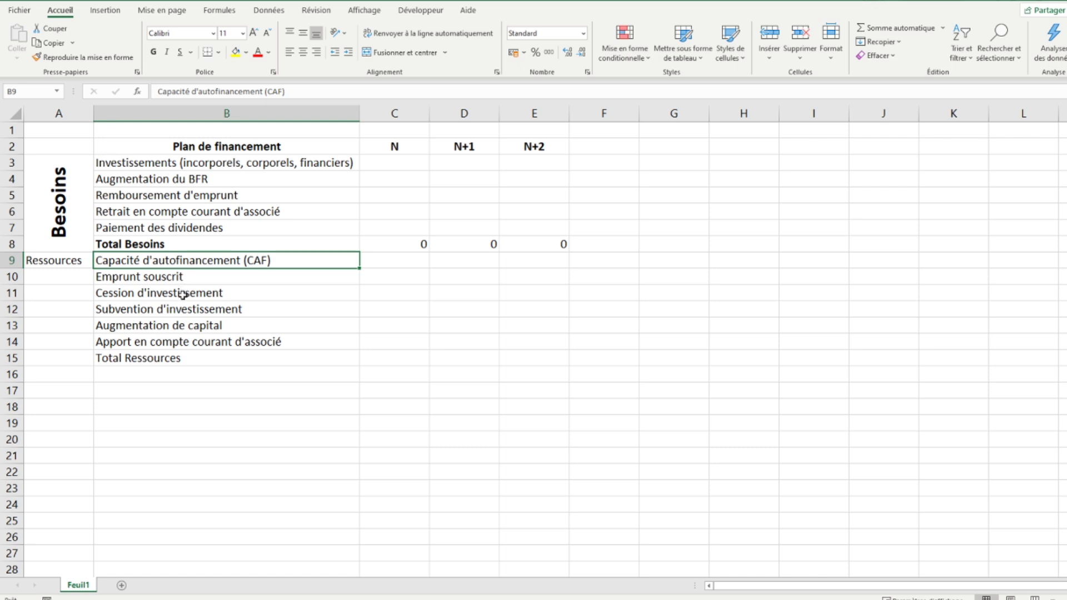
# Step: Copy the formatting of the "Total Besoins" label in B8 onto the "Total Ressources" label in B15
pyautogui.click(149, 293)
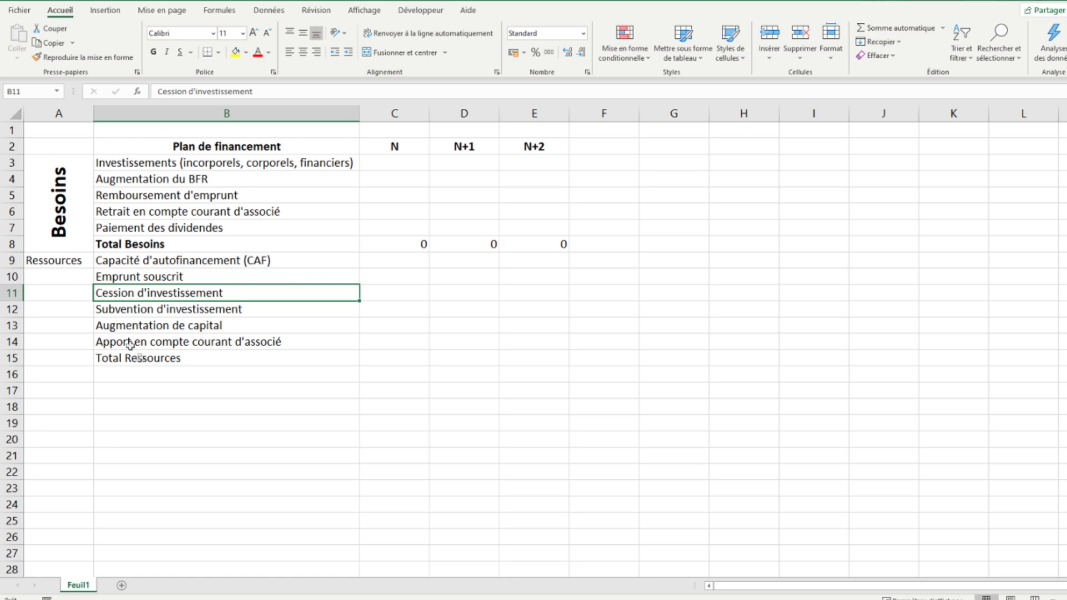
pyautogui.click(144, 361)
pyautogui.click(136, 244)
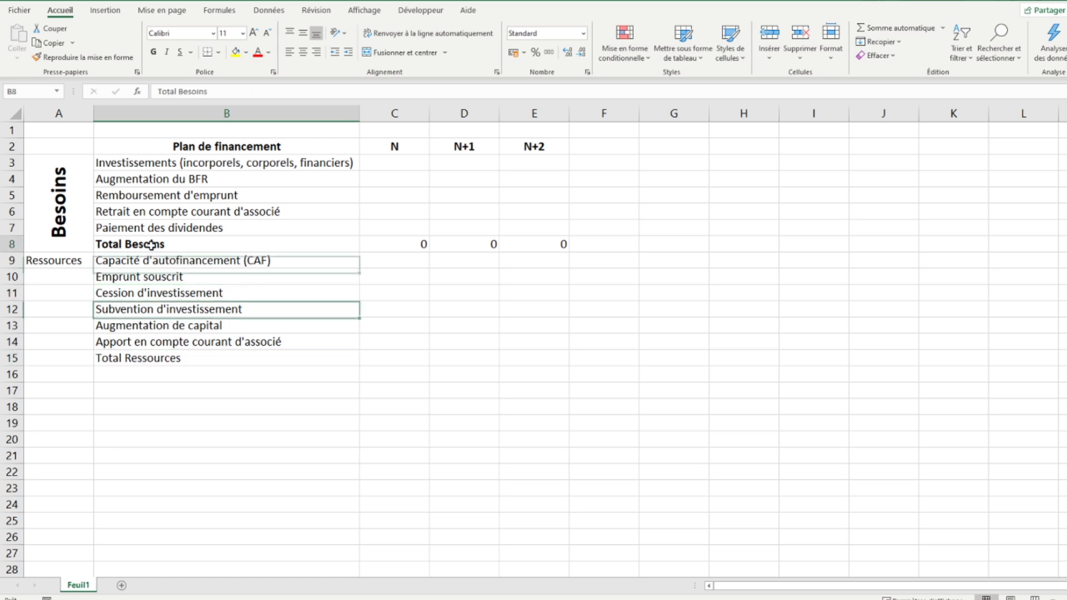
pyautogui.click(84, 58)
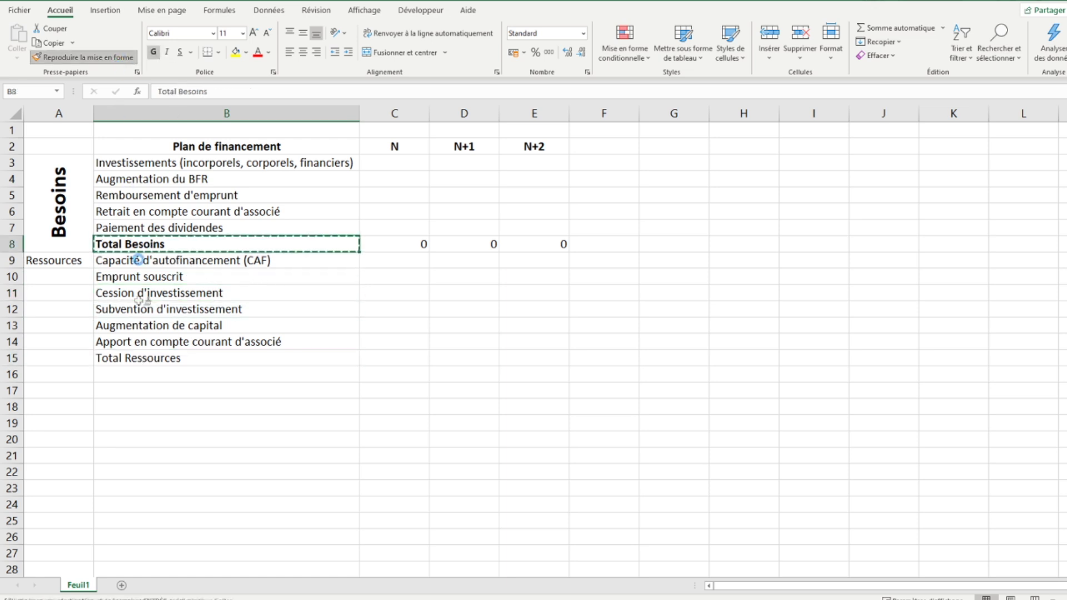
pyautogui.click(143, 358)
# Step: Rotate the "Ressources" label to 90 degrees and merge A9:A15 with the text centred horizontally and vertically
pyautogui.click(70, 261)
pyautogui.moveTo(70, 262); pyautogui.dragTo(62, 355)
pyautogui.rightClick(66, 311)
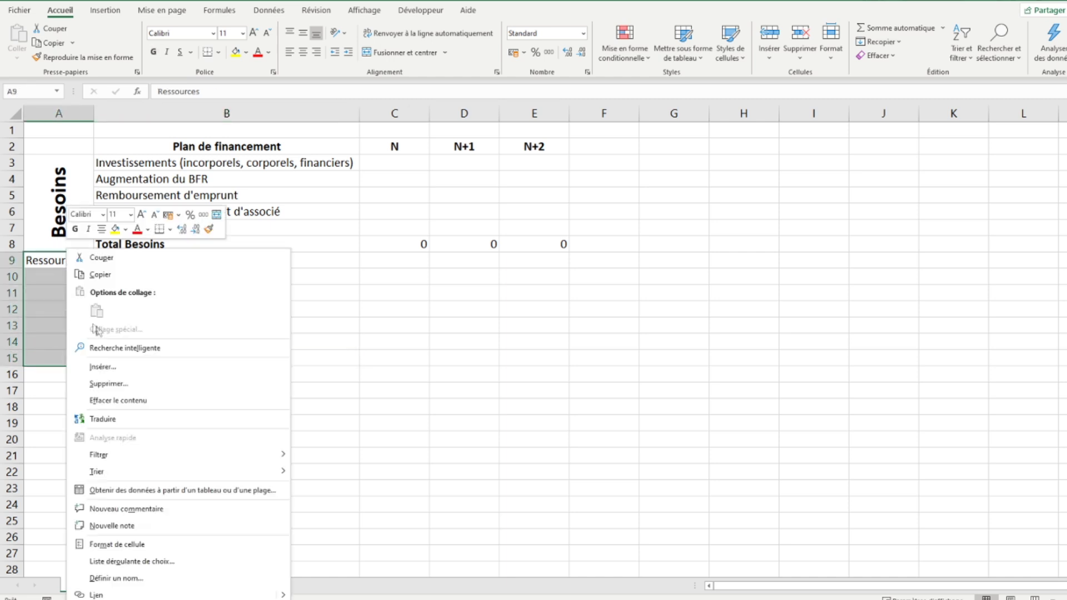
pyautogui.click(140, 538)
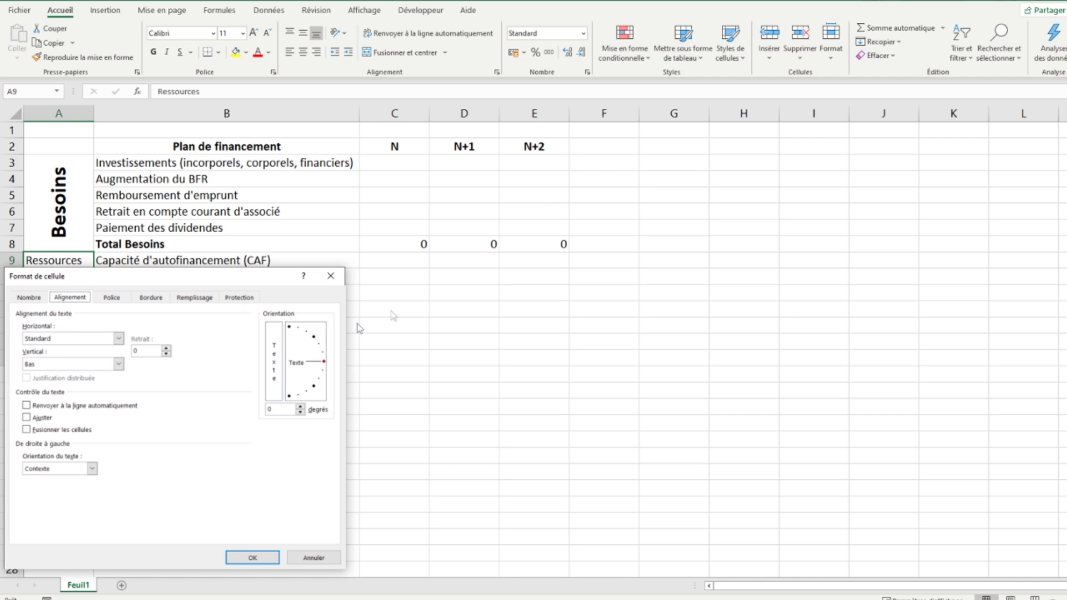
pyautogui.moveTo(322, 364); pyautogui.dragTo(295, 336)
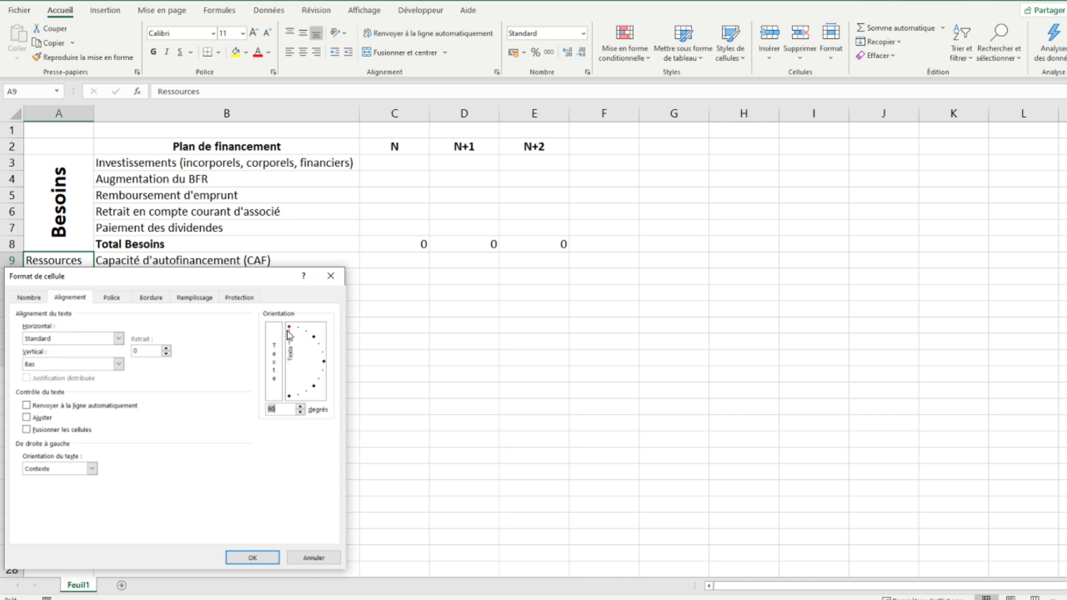
pyautogui.click(240, 556)
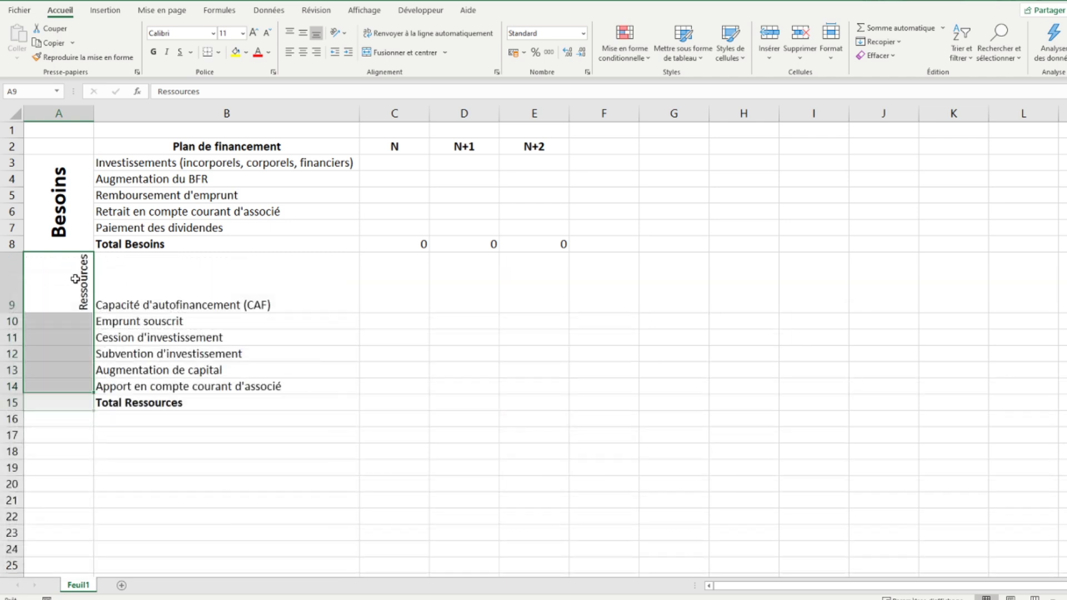
pyautogui.click(401, 52)
pyautogui.click(302, 34)
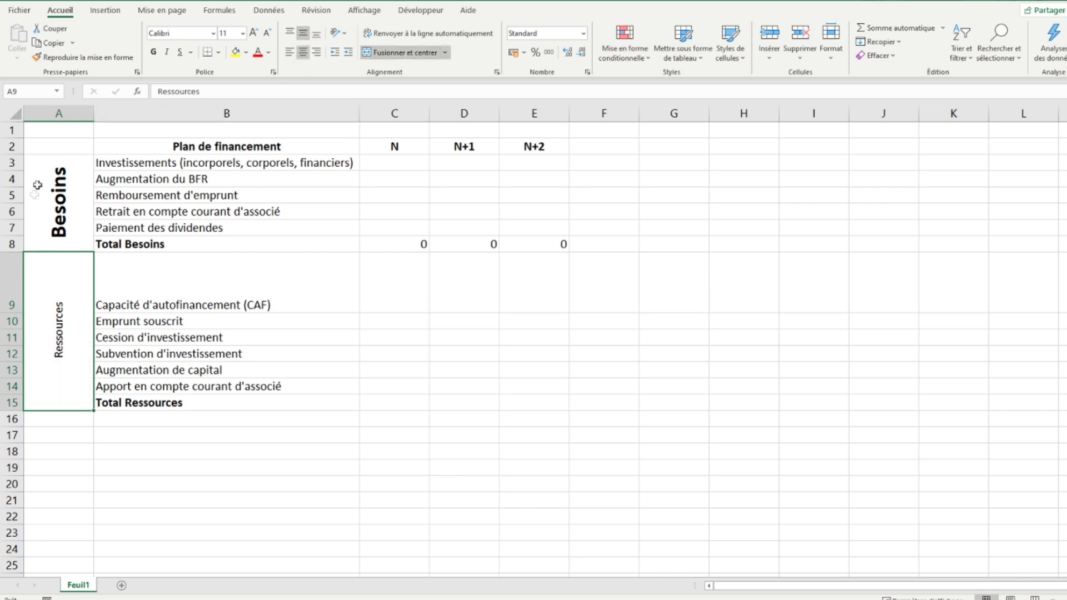
# Step: Enlarge the merged "Ressources" label to font size 20 and make it bold
pyautogui.click(53, 190)
pyautogui.click(66, 307)
pyautogui.click(253, 34)
pyautogui.click(253, 34)
pyautogui.click(253, 34)
pyautogui.click(253, 33)
pyautogui.click(253, 34)
pyautogui.click(154, 51)
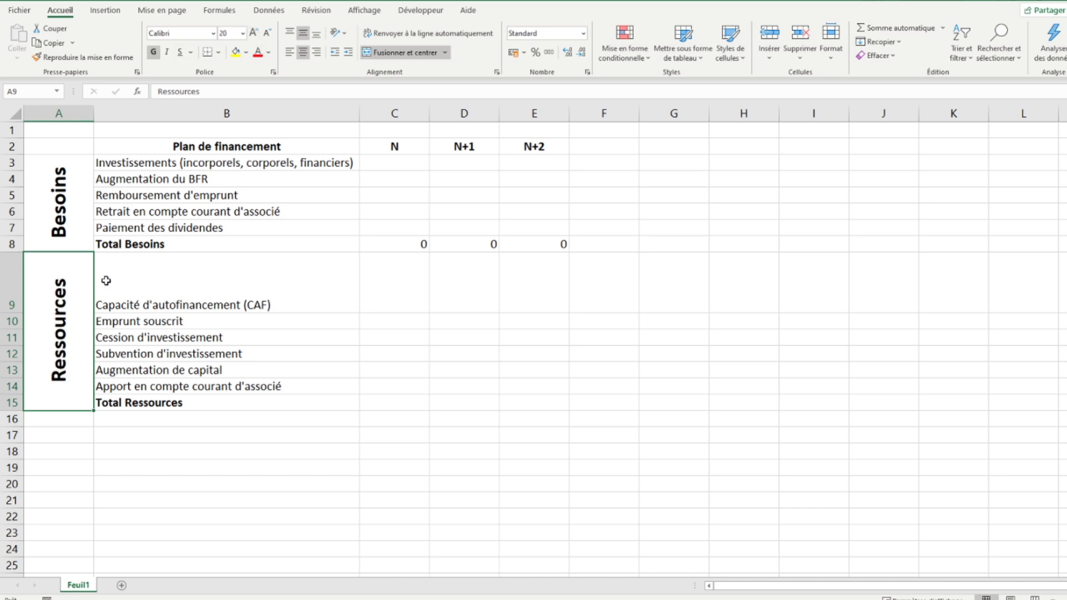
# Step: Total the resource lines C9:C14 with a SOMME formula in C15
pyautogui.click(159, 404)
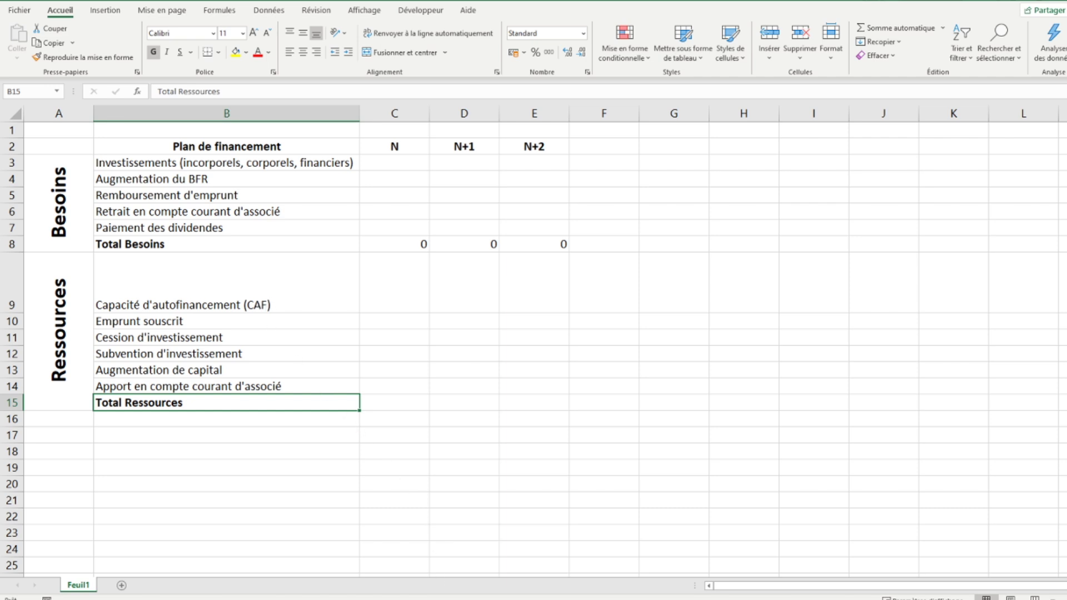
pyautogui.click(411, 405)
pyautogui.click(897, 28)
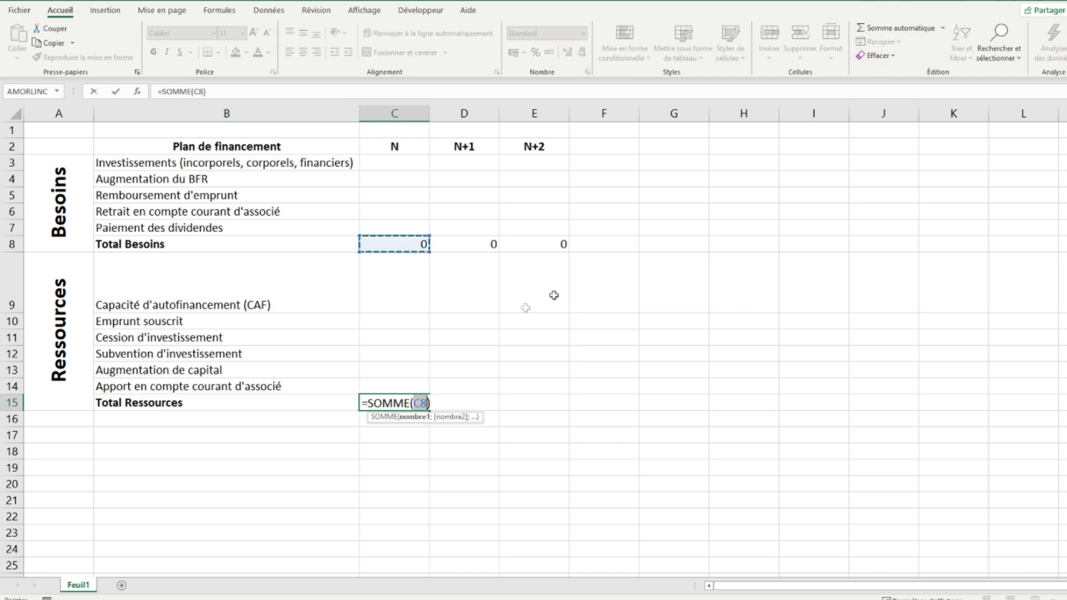
pyautogui.moveTo(402, 274); pyautogui.dragTo(394, 390)
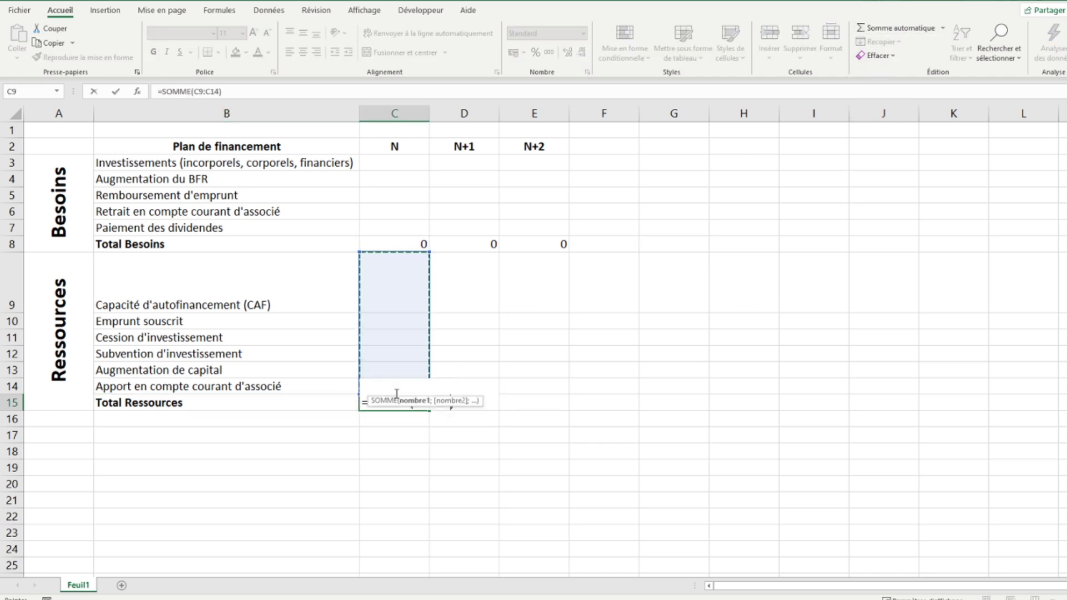
pyautogui.press('Return')
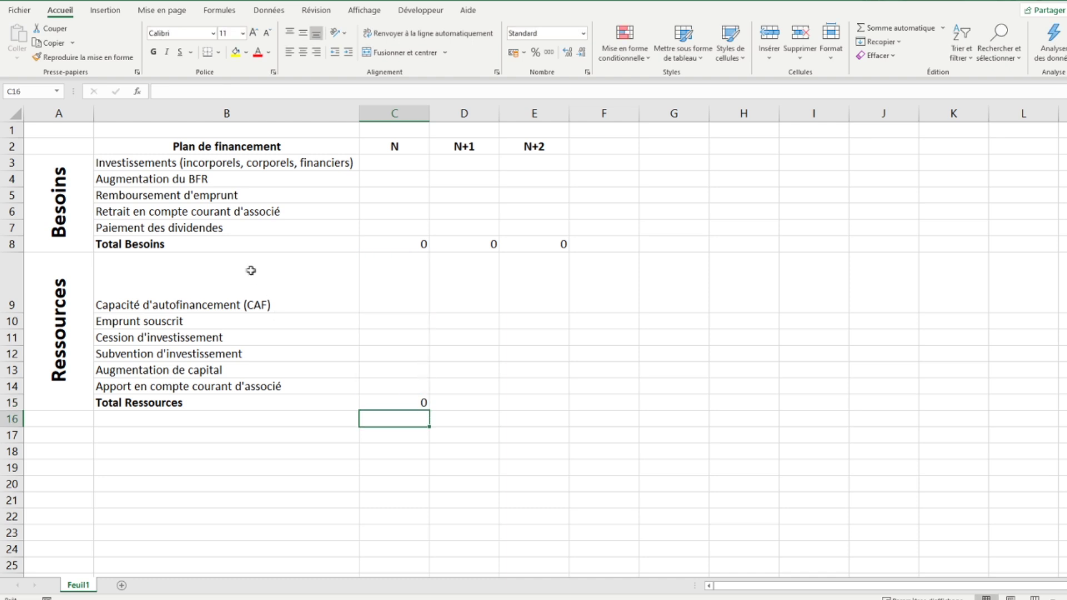
# Step: Autofit the height of row 9 and copy the C15 total across to D15 and E15
pyautogui.doubleClick(17, 314)
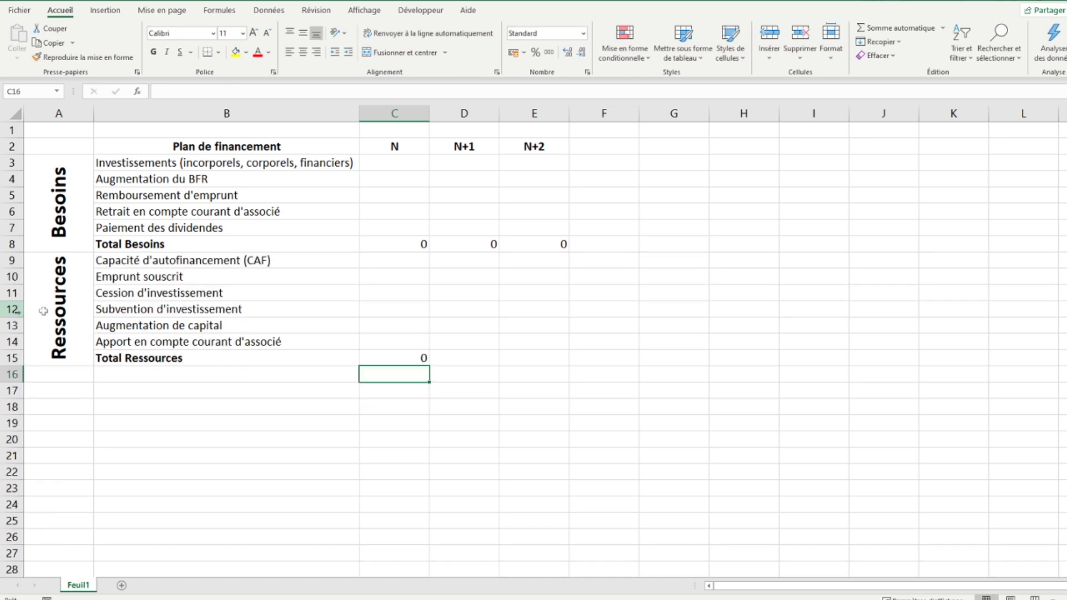
pyautogui.click(425, 359)
pyautogui.moveTo(427, 363); pyautogui.dragTo(542, 361)
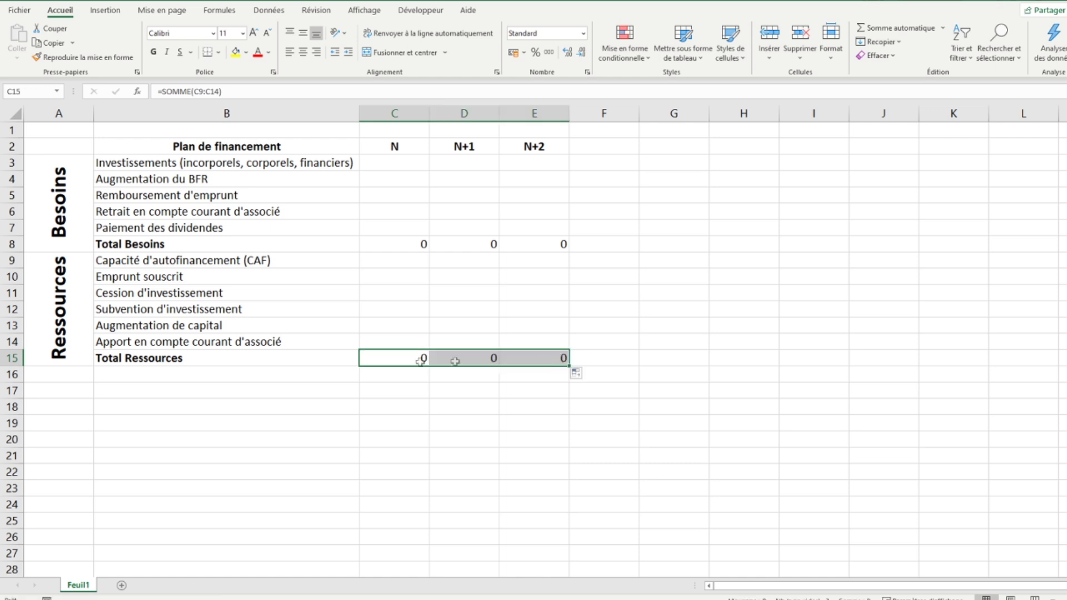
# Step: Add the labels "Solde" in B16 and "Solde cumulé" in B17 below the resources total
pyautogui.click(173, 377)
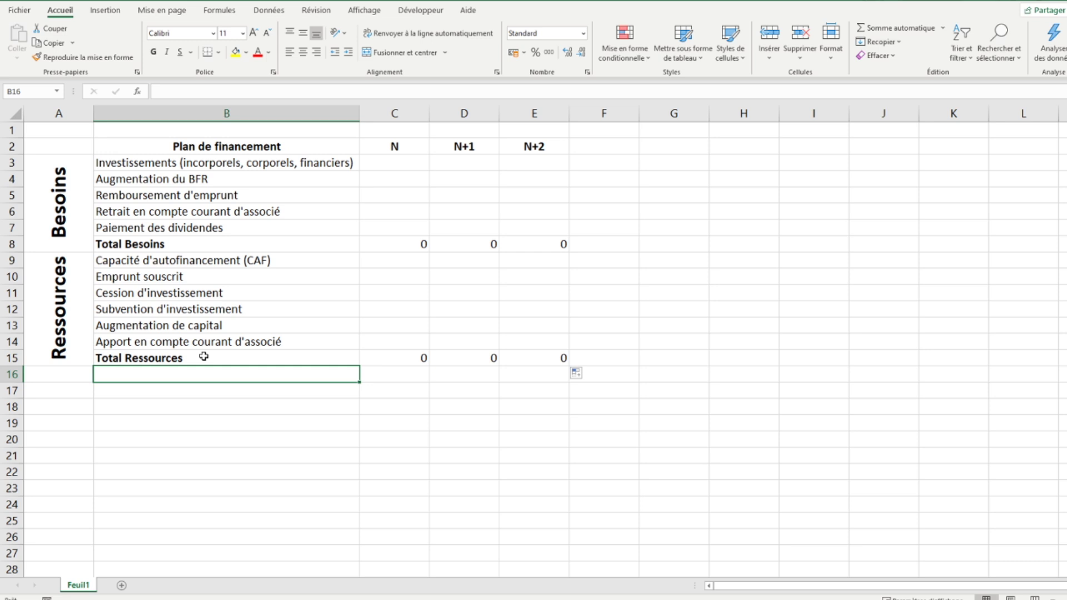
pyautogui.write('Solde')
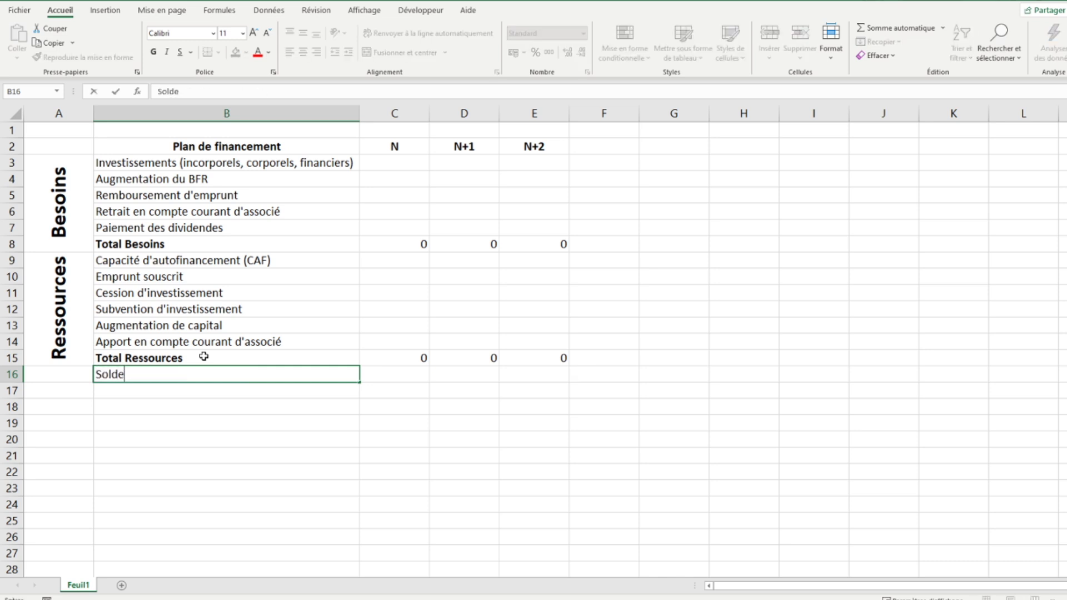
pyautogui.press('Return')
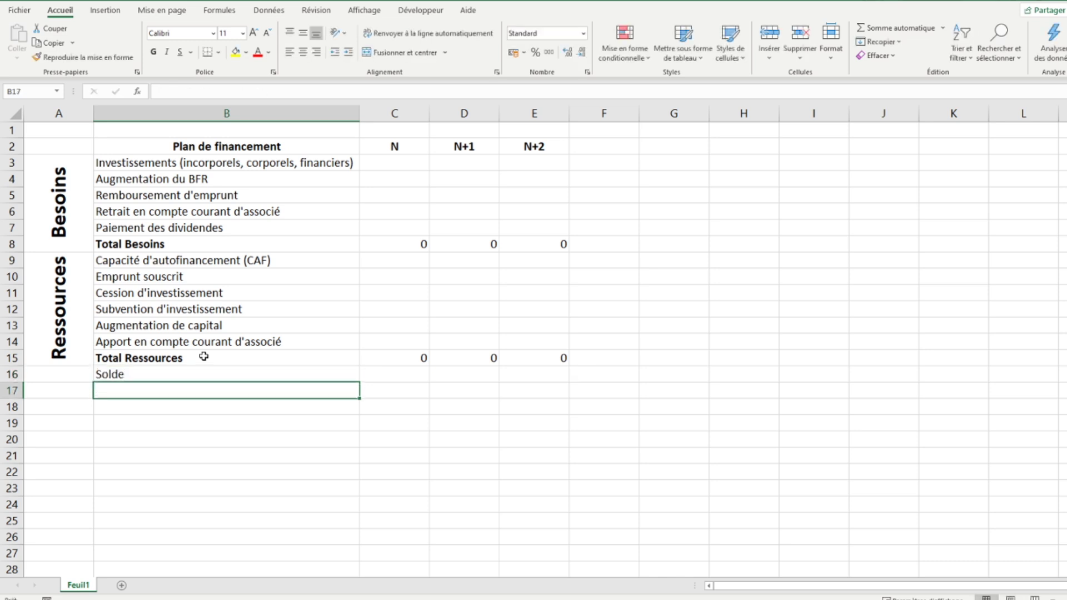
pyautogui.write('S')
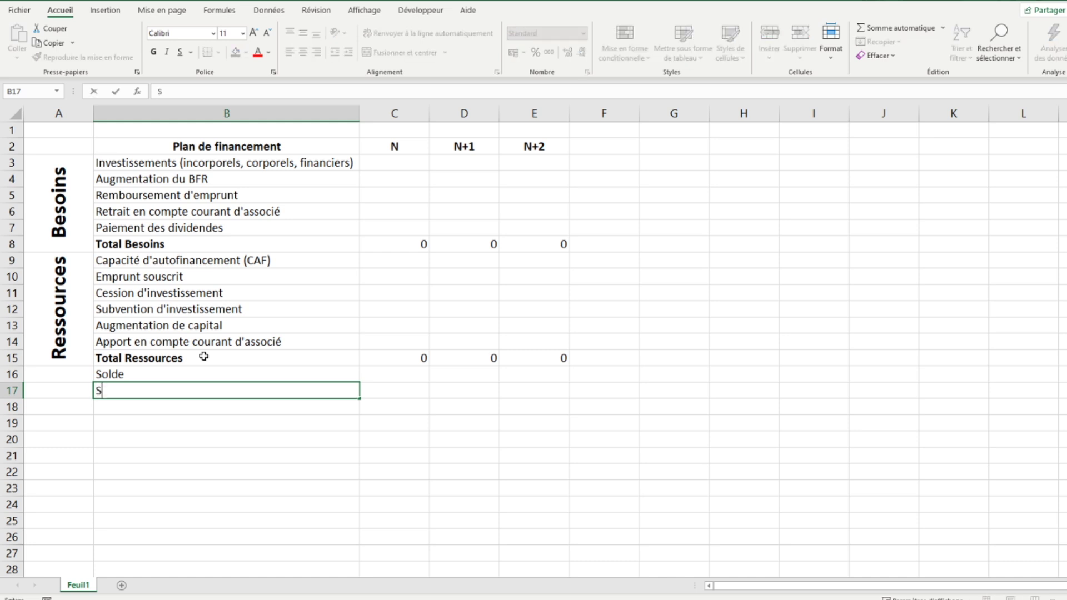
pyautogui.write('olde cumulé')
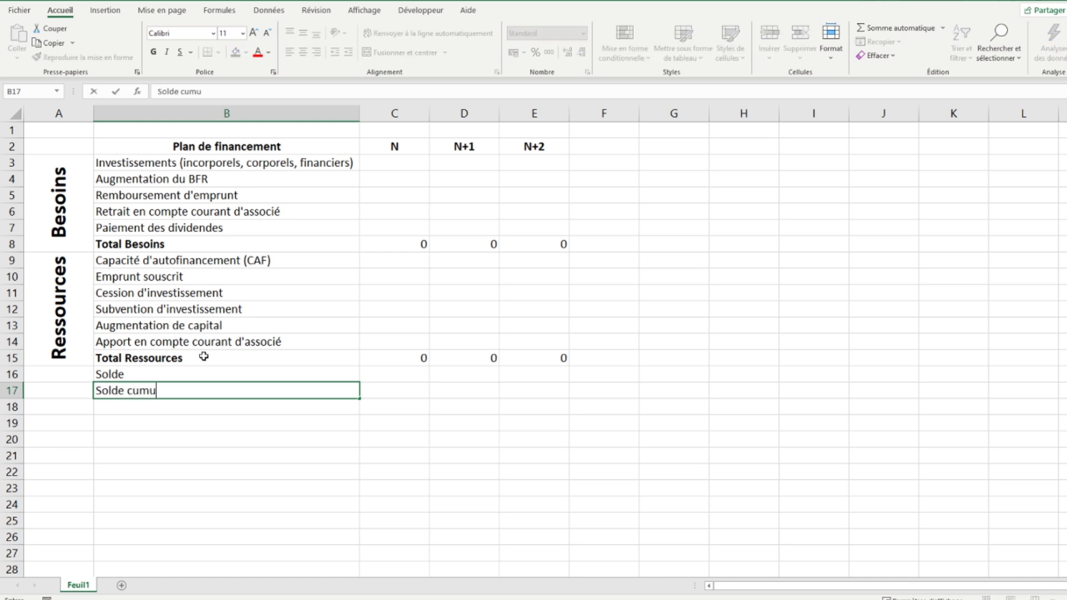
pyautogui.press('Return')
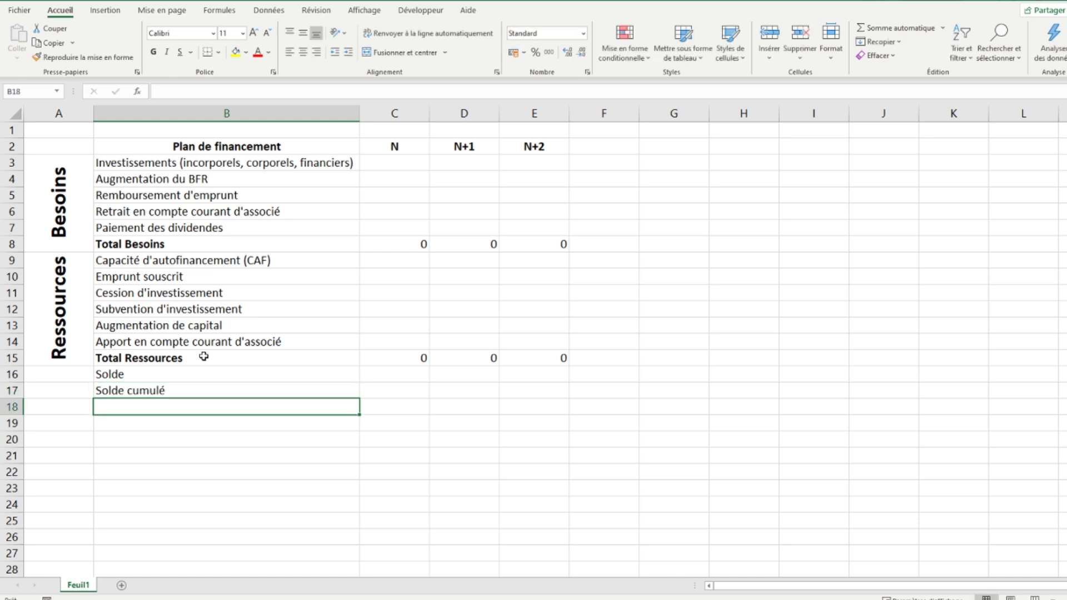
# Step: Calculate the Solde in C16 with the formula =C15-C8 and copy it across to D16 and E16
pyautogui.click(376, 378)
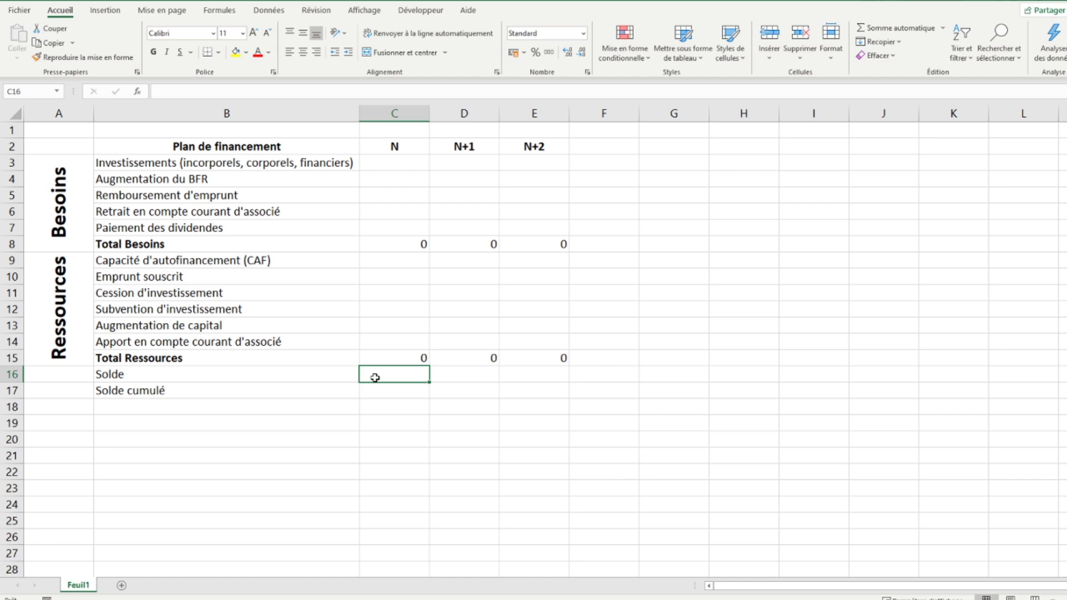
pyautogui.write('=')
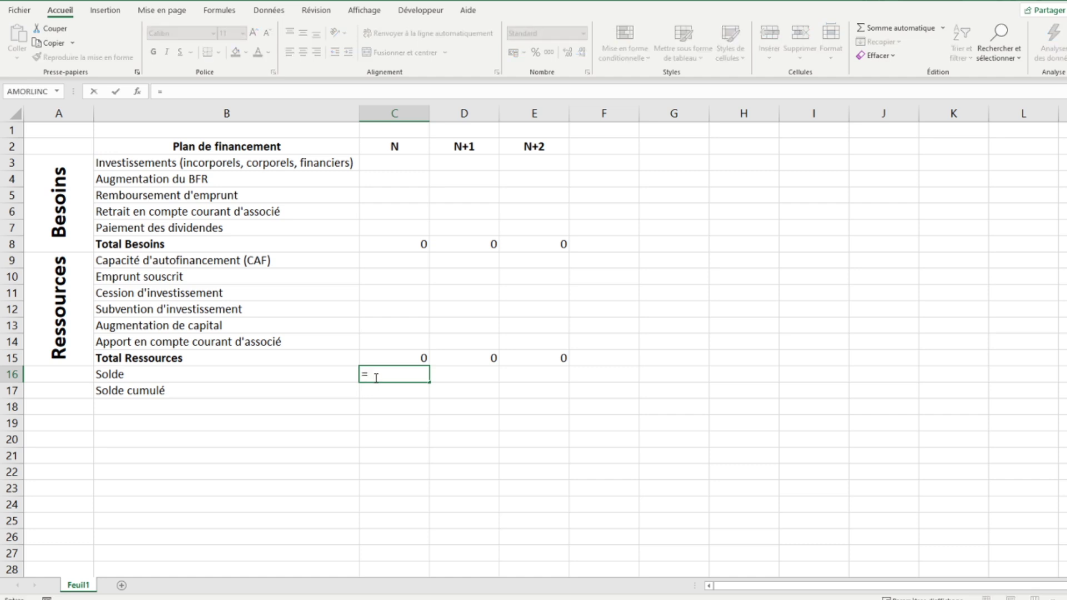
pyautogui.click(377, 356)
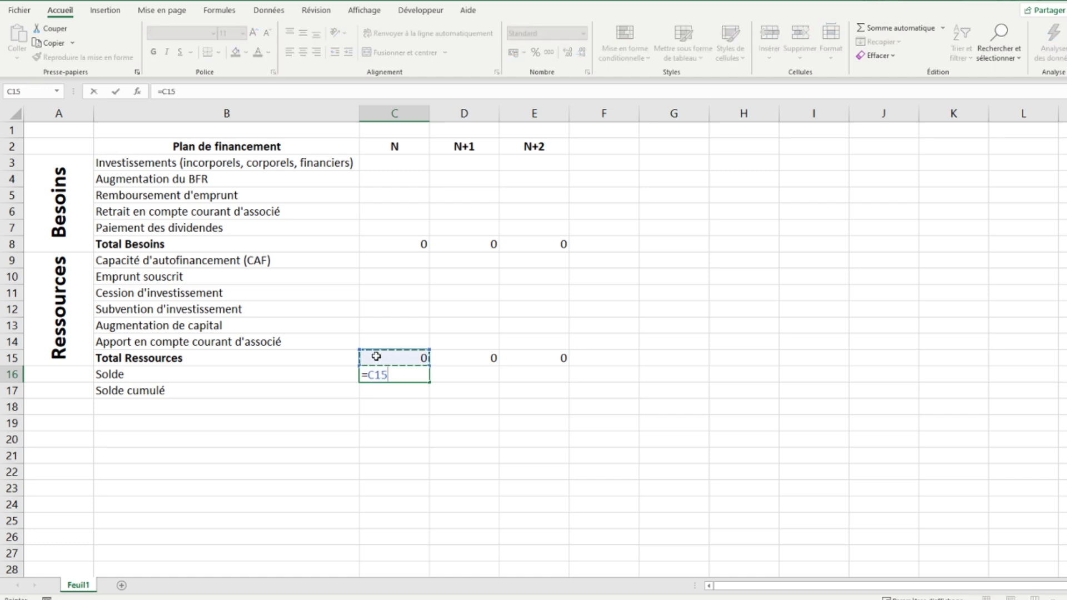
pyautogui.write('-')
pyautogui.click(375, 246)
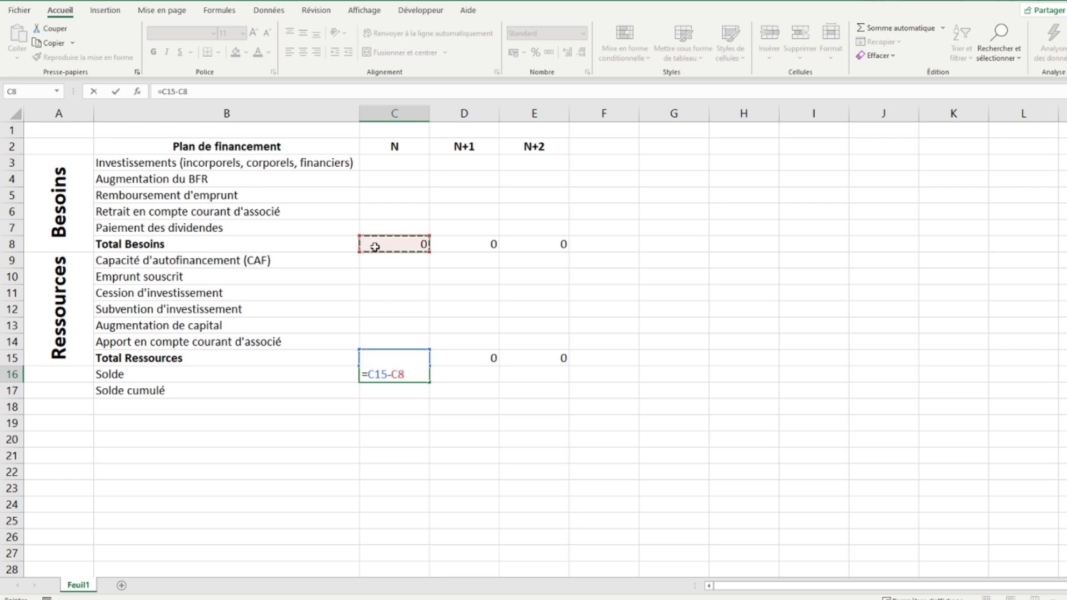
pyautogui.press('Return')
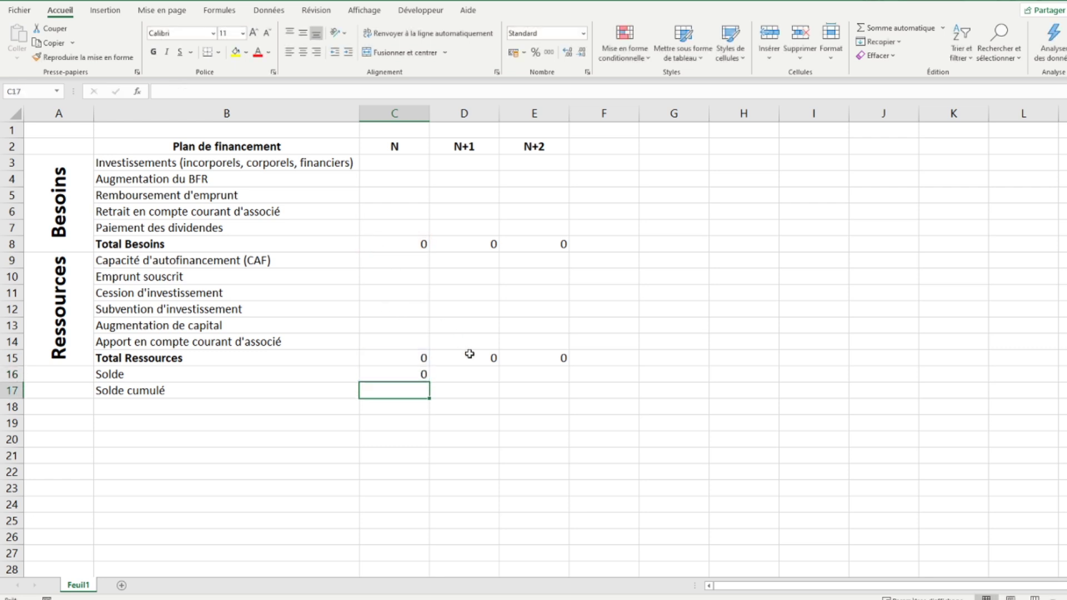
pyautogui.click(422, 373)
pyautogui.moveTo(428, 382); pyautogui.dragTo(557, 374)
# Step: Set the first-year Solde cumulé in C17 with the formula =C16
pyautogui.click(407, 391)
pyautogui.write('=C16')
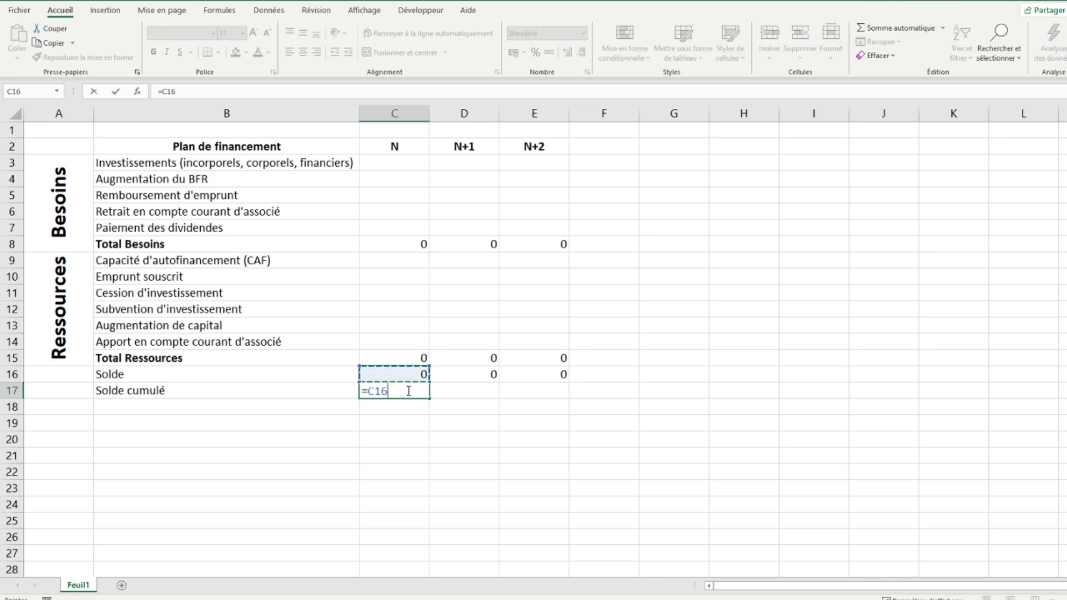
pyautogui.press('Return')
pyautogui.click(404, 377)
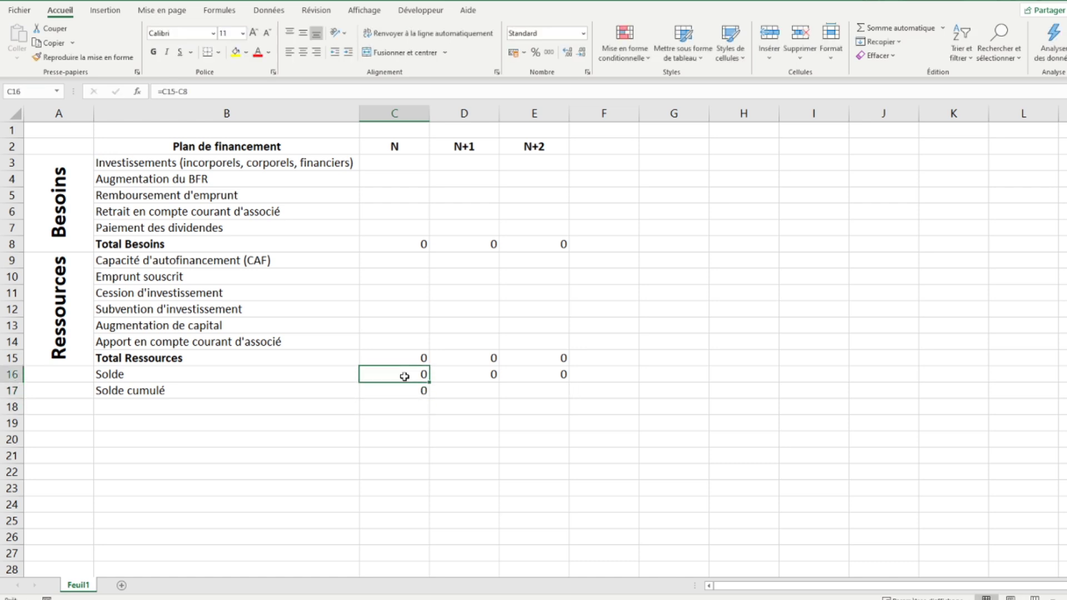
# Step: Calculate the N+1 Solde cumulé in D17 with =C17+D16 and copy the formula to E17
pyautogui.click(465, 391)
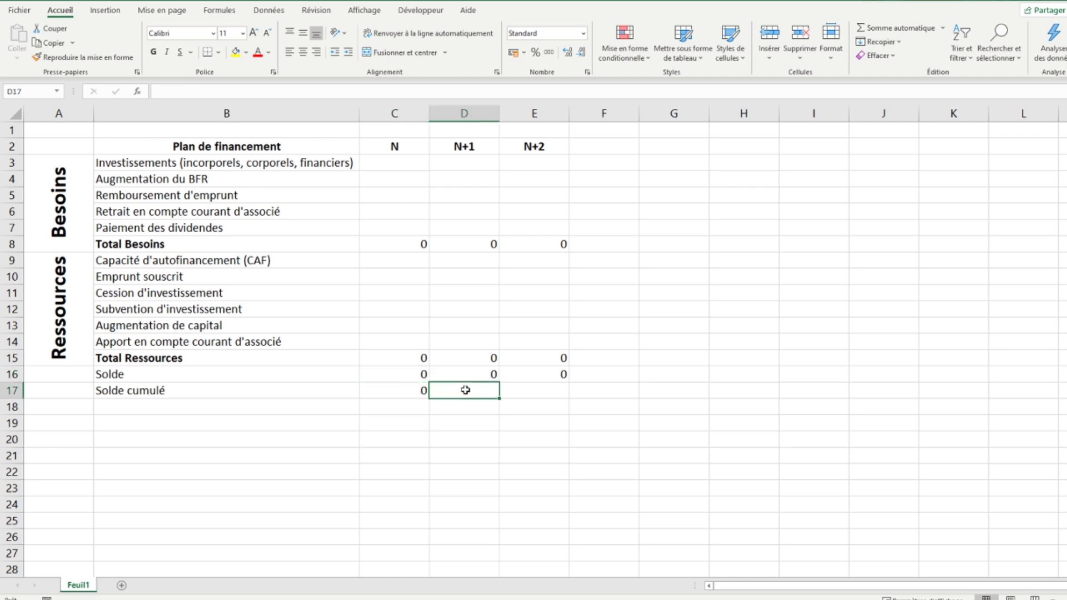
pyautogui.write('=')
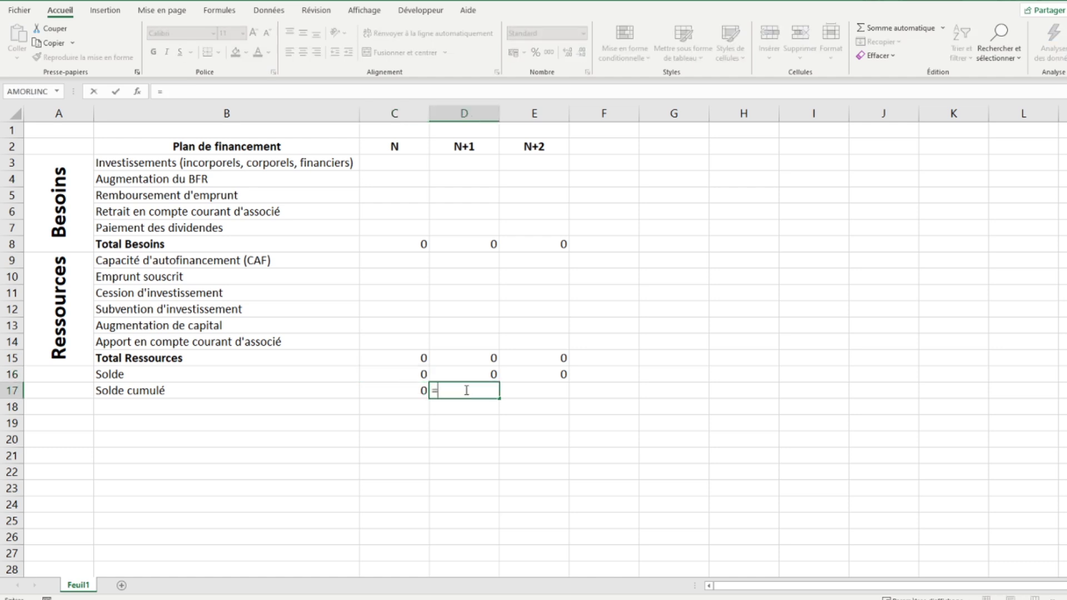
pyautogui.press('Left')
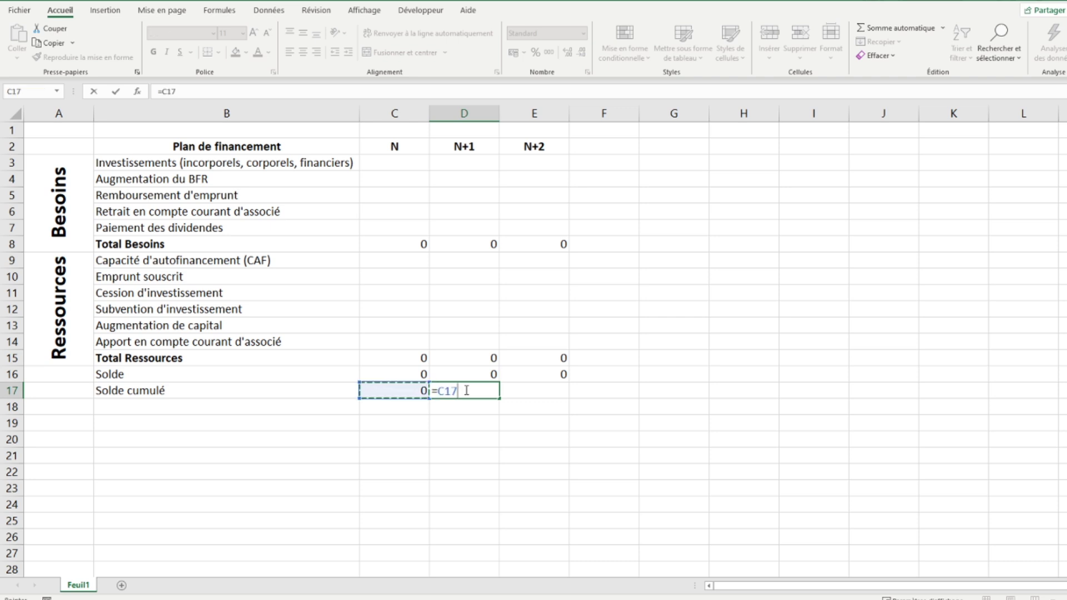
pyautogui.write('+')
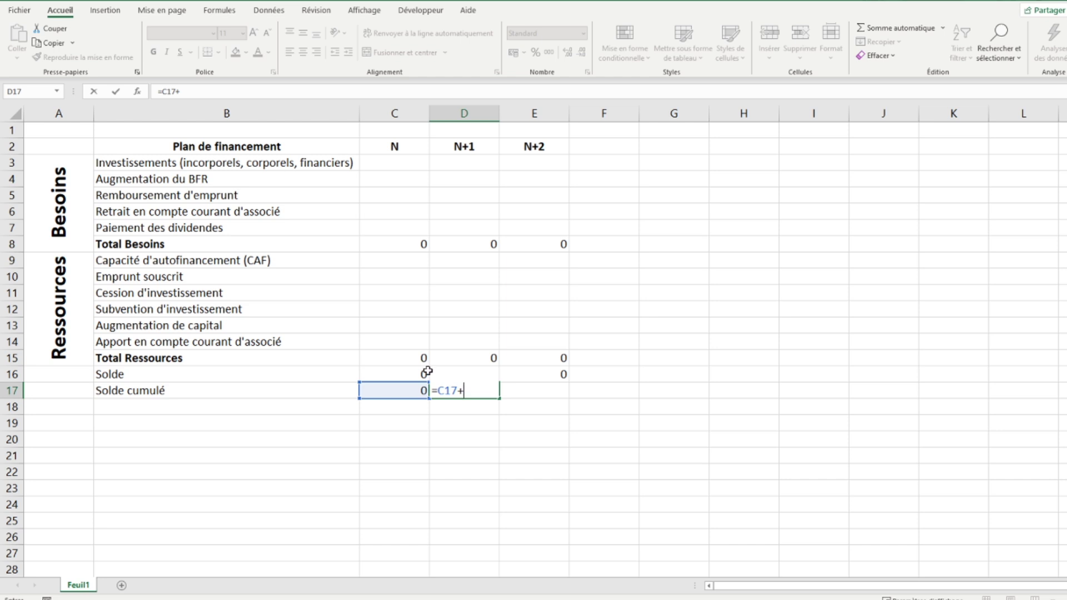
pyautogui.click(430, 375)
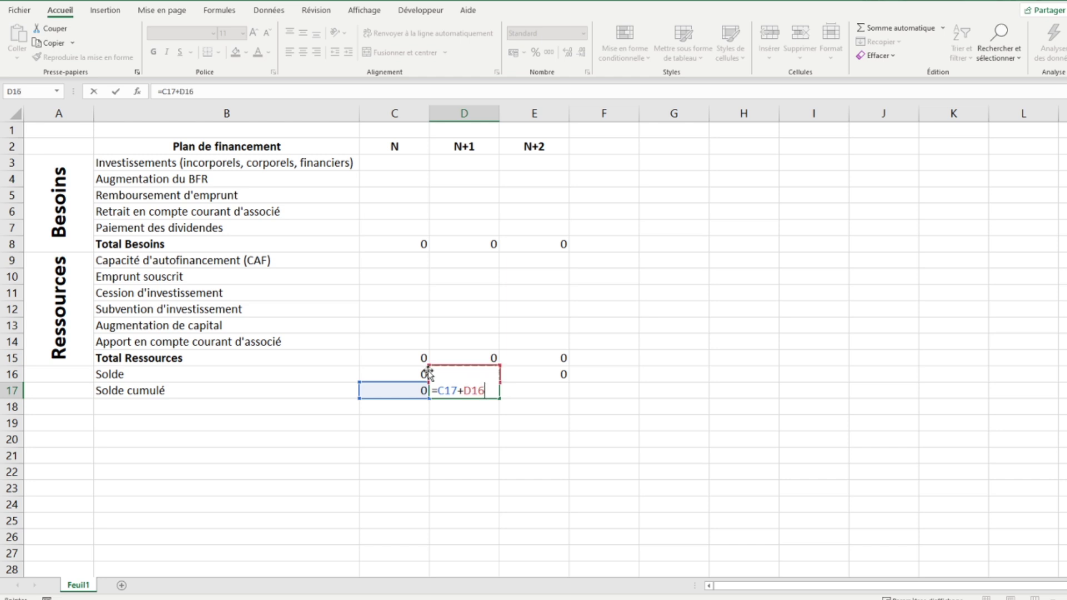
pyautogui.press('Return')
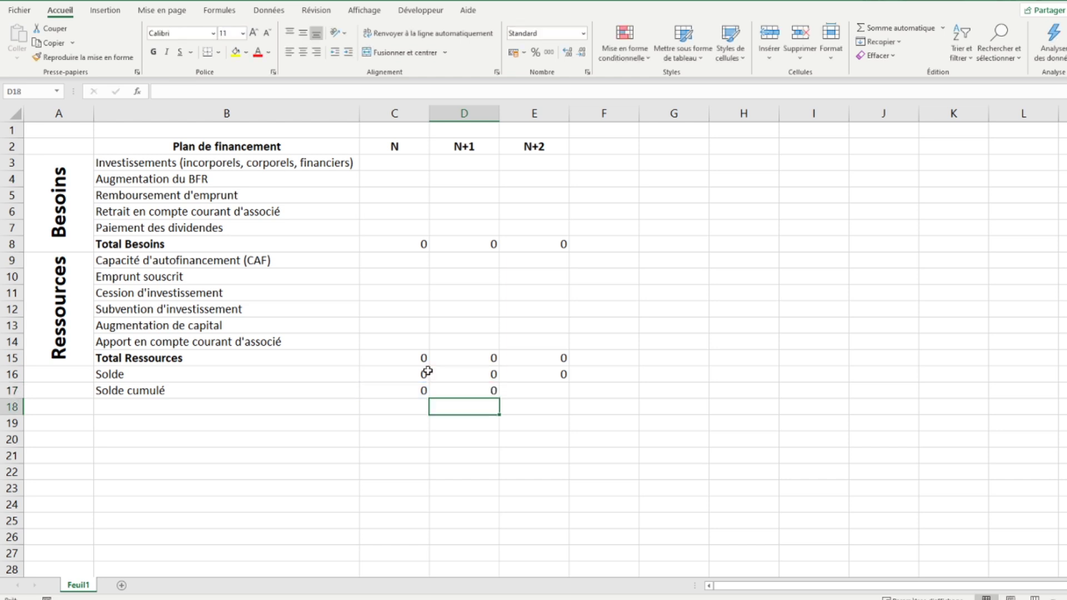
pyautogui.click(468, 390)
pyautogui.moveTo(499, 398); pyautogui.dragTo(543, 400)
pyautogui.click(541, 390)
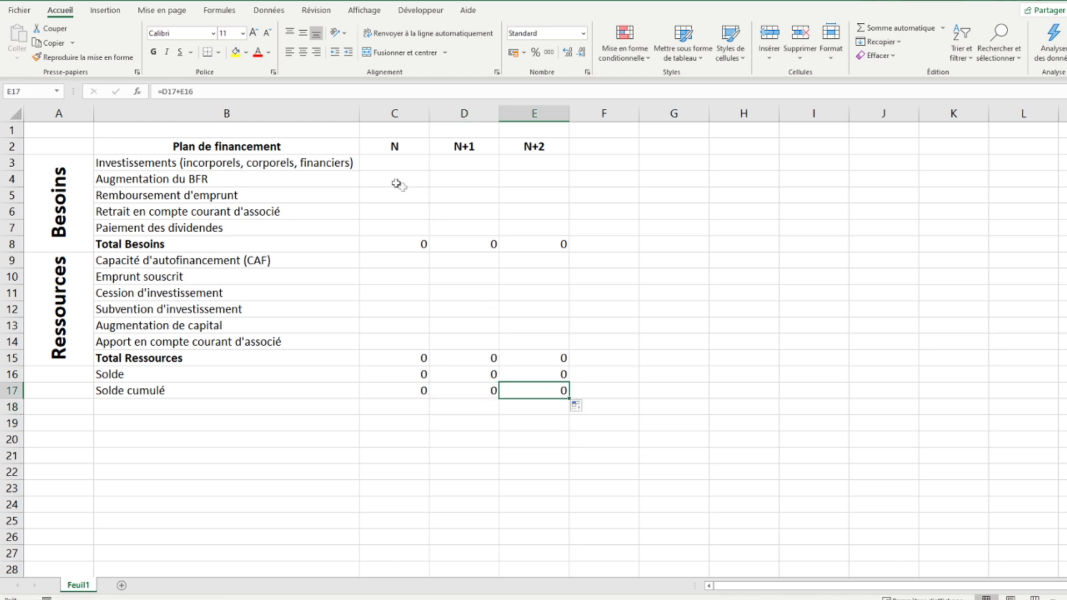
# Step: Apply the euro accounting number format to the amount cells C3:E17
pyautogui.moveTo(384, 159); pyautogui.dragTo(561, 390)
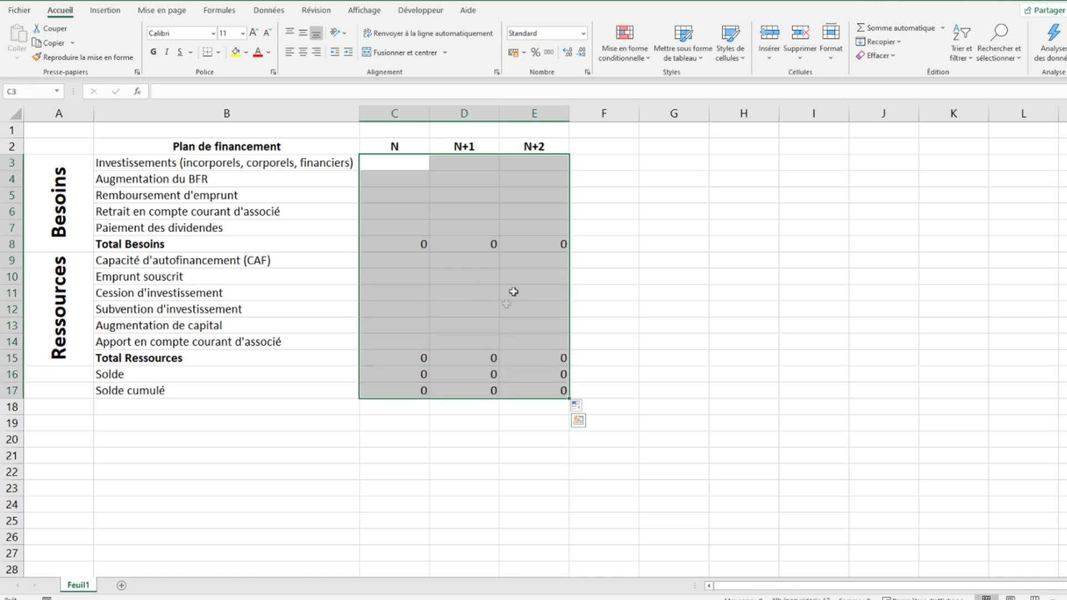
pyautogui.click(513, 53)
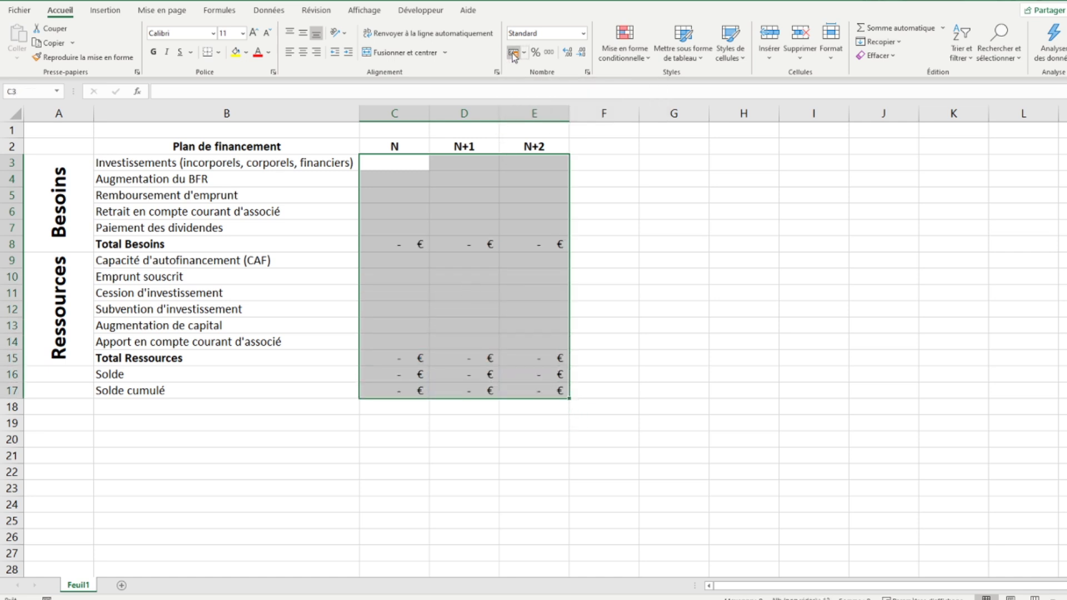
pyautogui.click(521, 274)
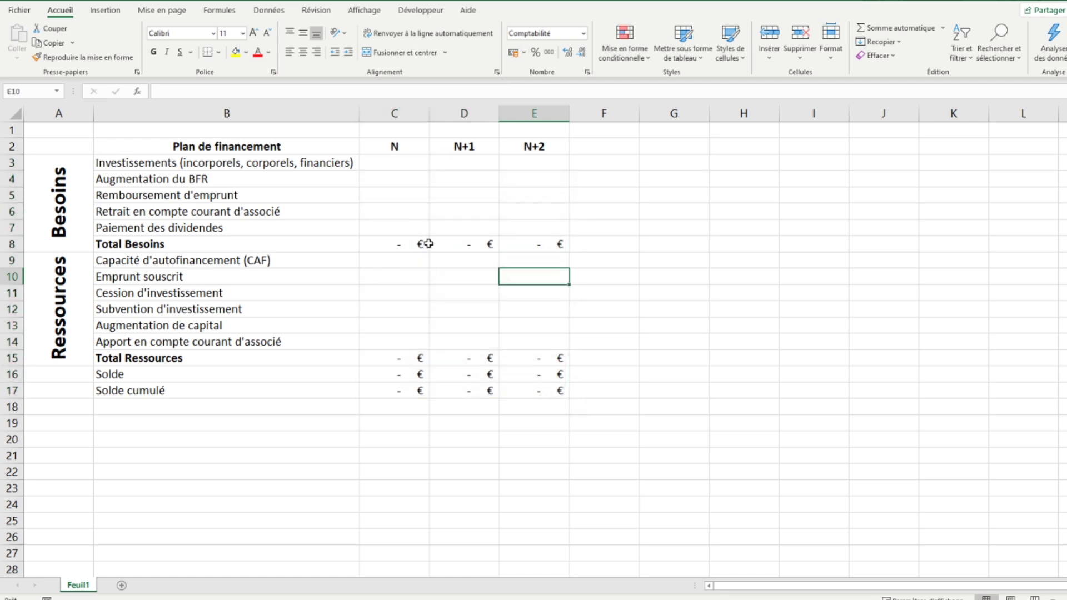
# Step: Apply all borders to the table B2:E17 and to the merged Besoins and Ressources labels in column A
pyautogui.click(101, 146)
pyautogui.moveTo(175, 146); pyautogui.dragTo(561, 391)
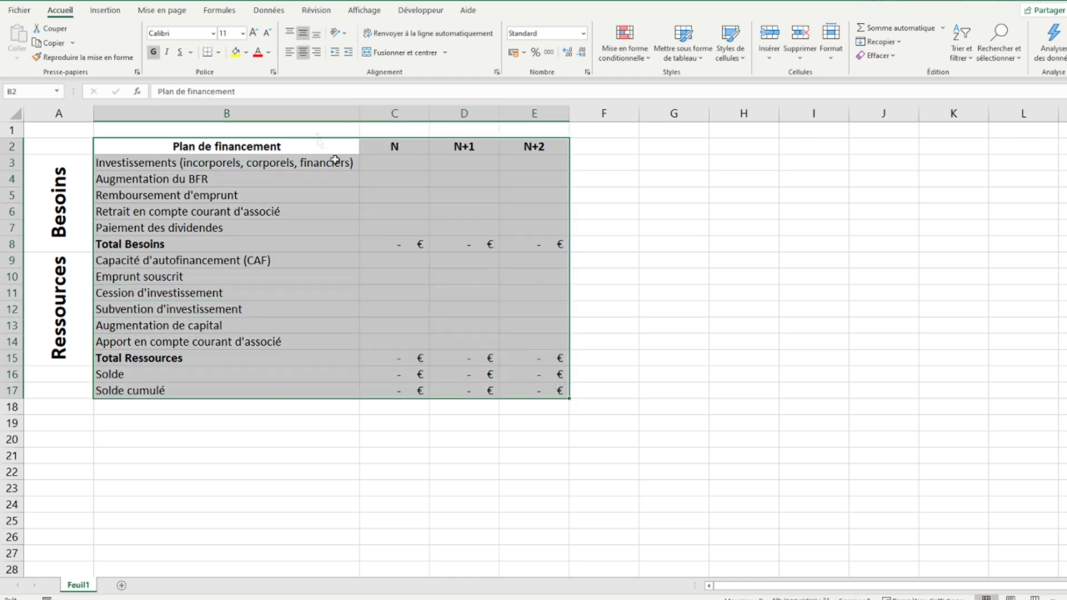
pyautogui.click(222, 58)
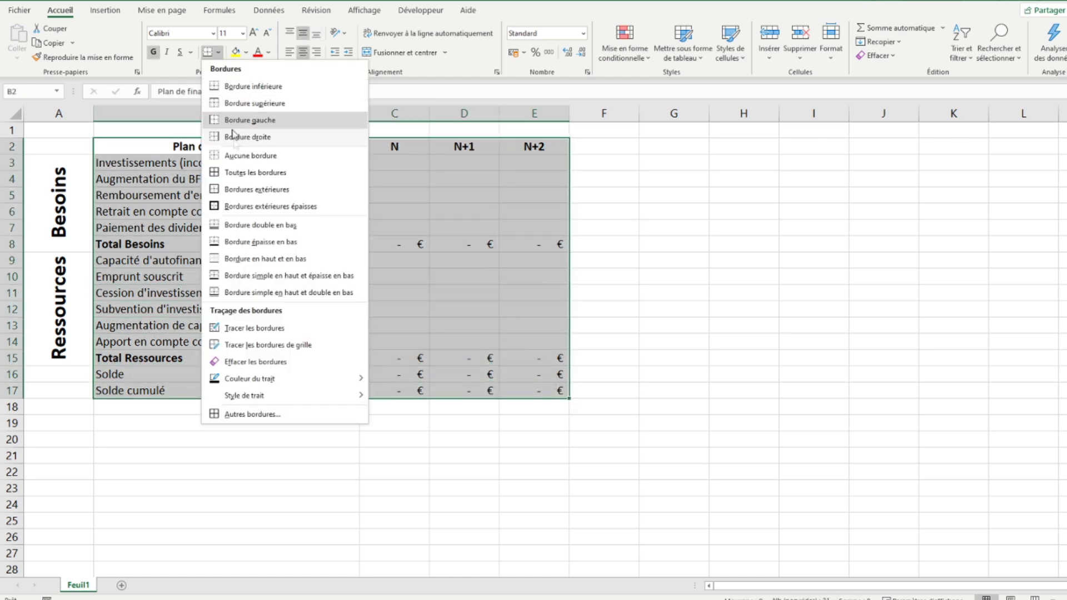
pyautogui.click(238, 170)
pyautogui.moveTo(42, 197); pyautogui.dragTo(64, 277)
pyautogui.click(207, 52)
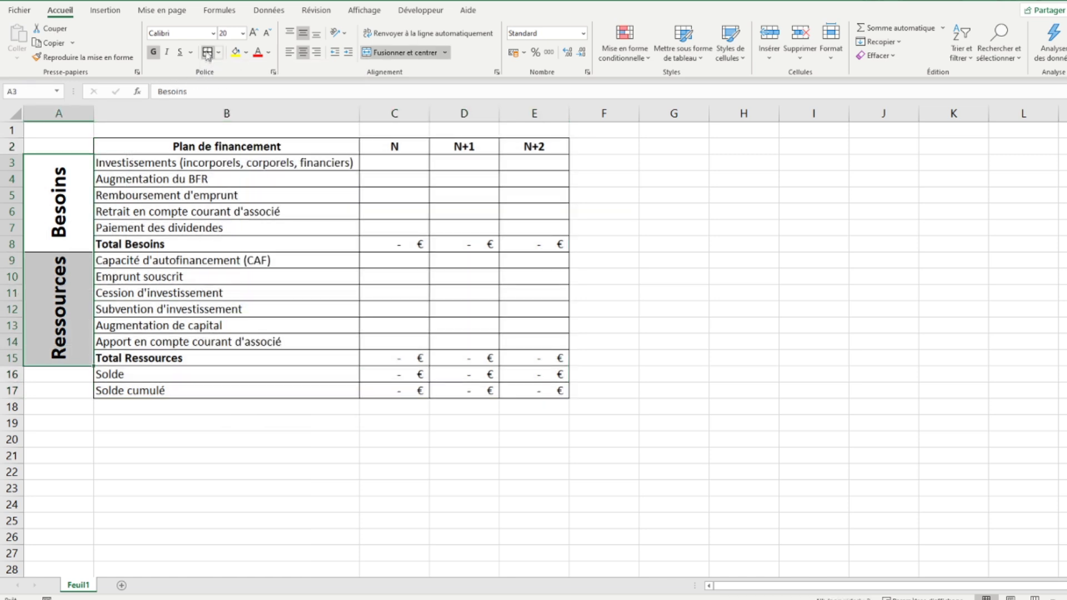
pyautogui.click(127, 197)
# Step: Give the header row B2:E2 a black fill with white text
pyautogui.moveTo(176, 146); pyautogui.dragTo(509, 147)
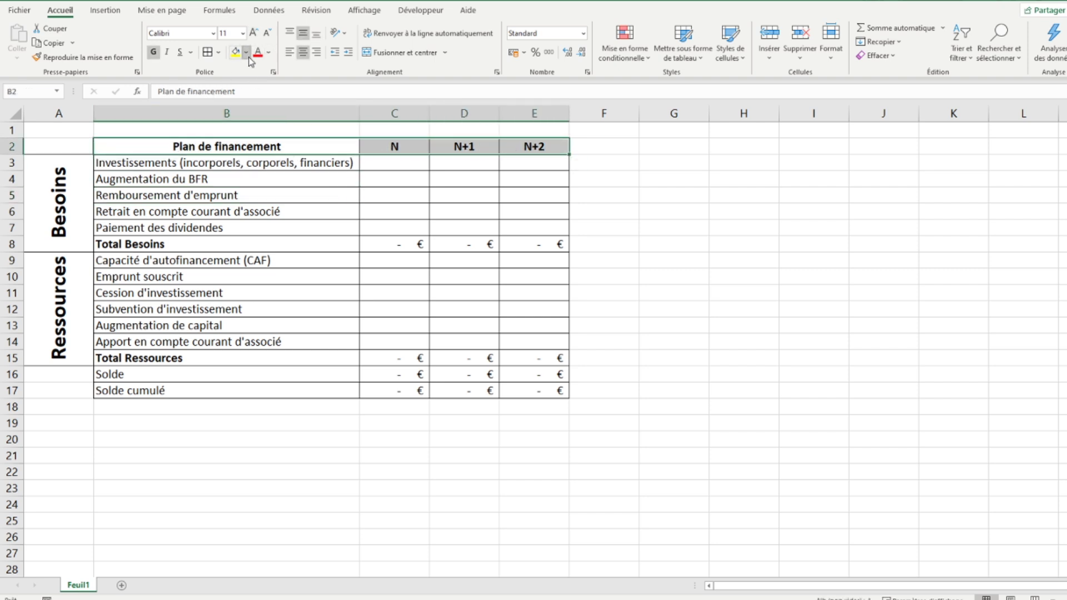
pyautogui.click(246, 53)
pyautogui.click(247, 84)
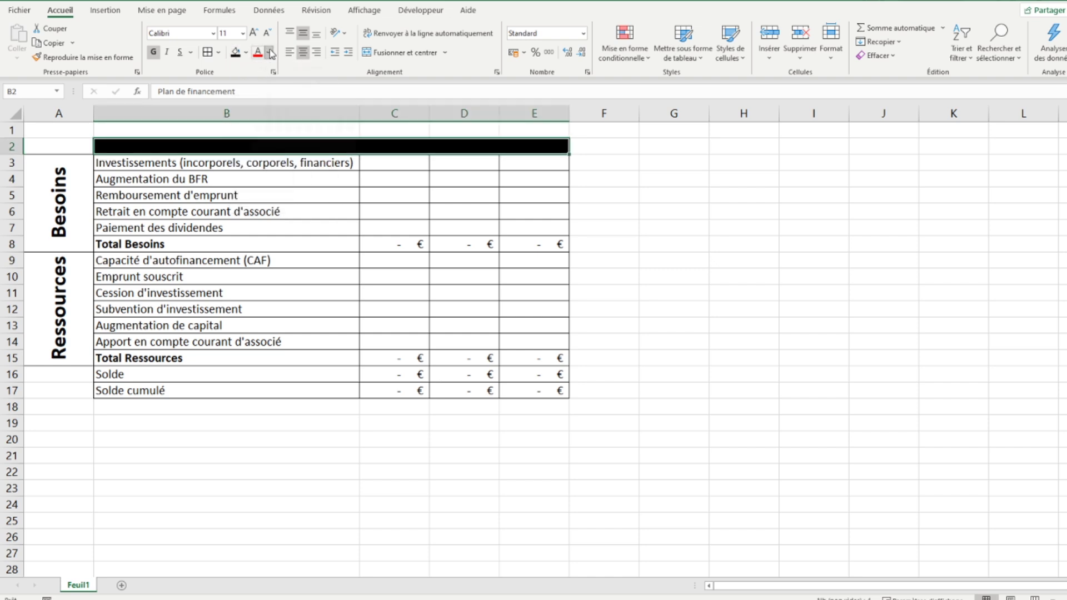
pyautogui.click(270, 53)
pyautogui.click(259, 101)
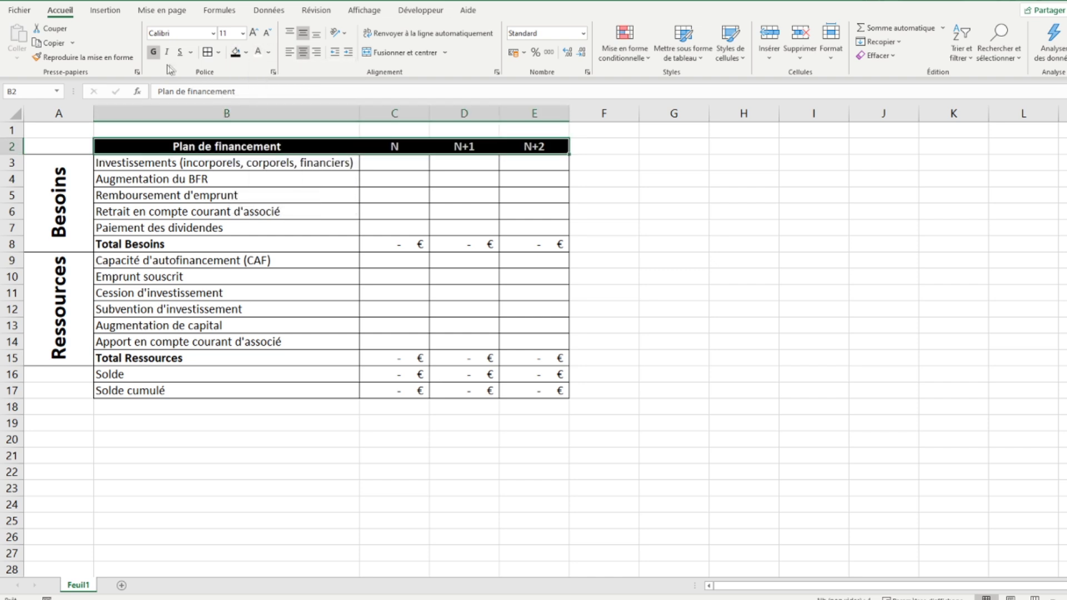
# Step: Fill the merged Besoins label and the Total Besoins row B8:E8 with light gold
pyautogui.click(59, 195)
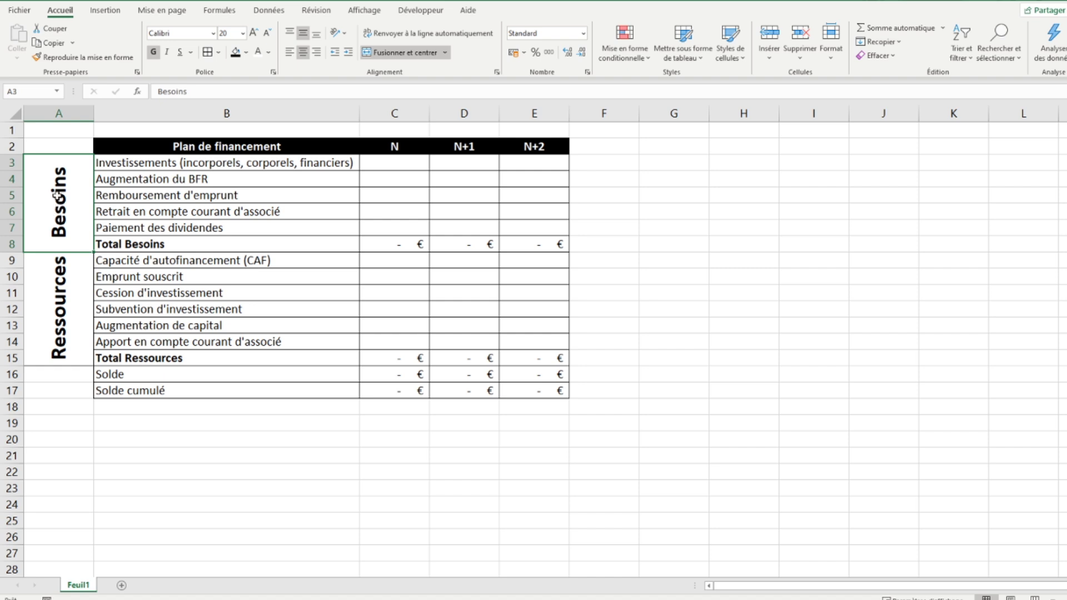
pyautogui.moveTo(100, 244); pyautogui.dragTo(523, 247)
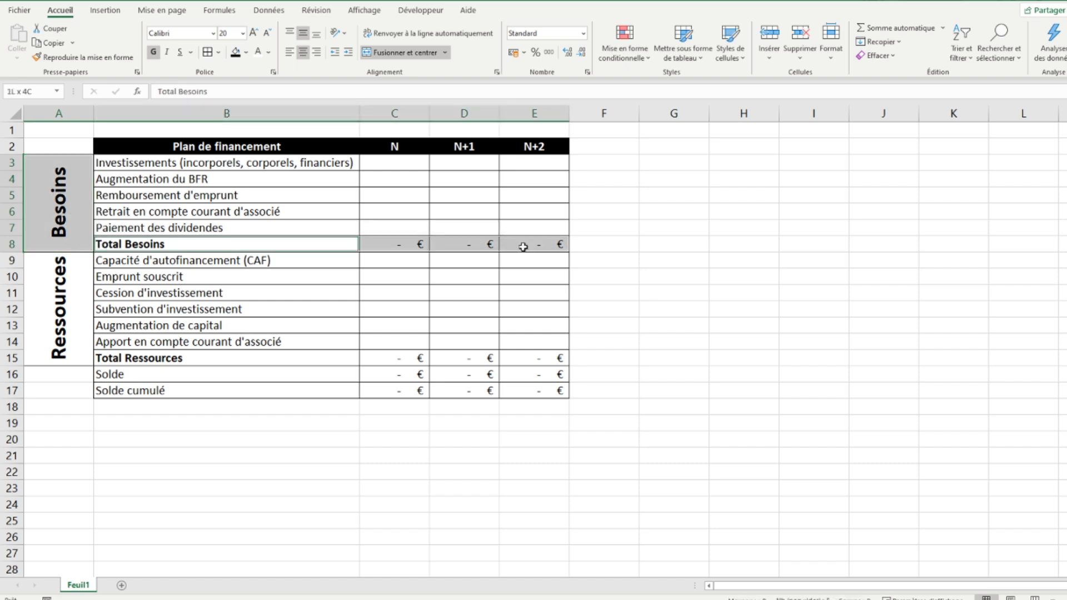
pyautogui.click(247, 53)
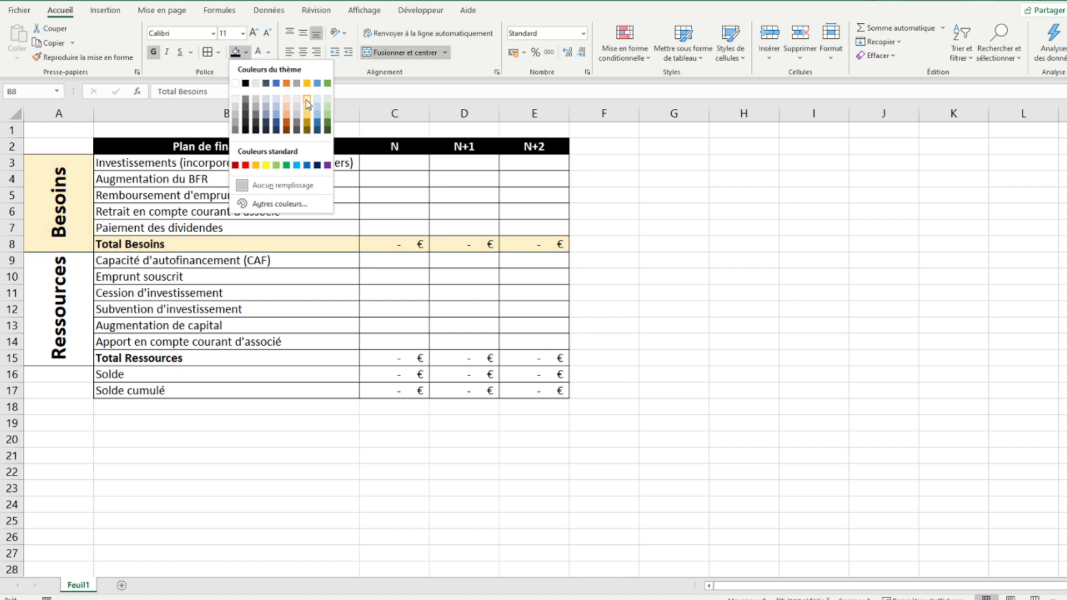
pyautogui.click(307, 107)
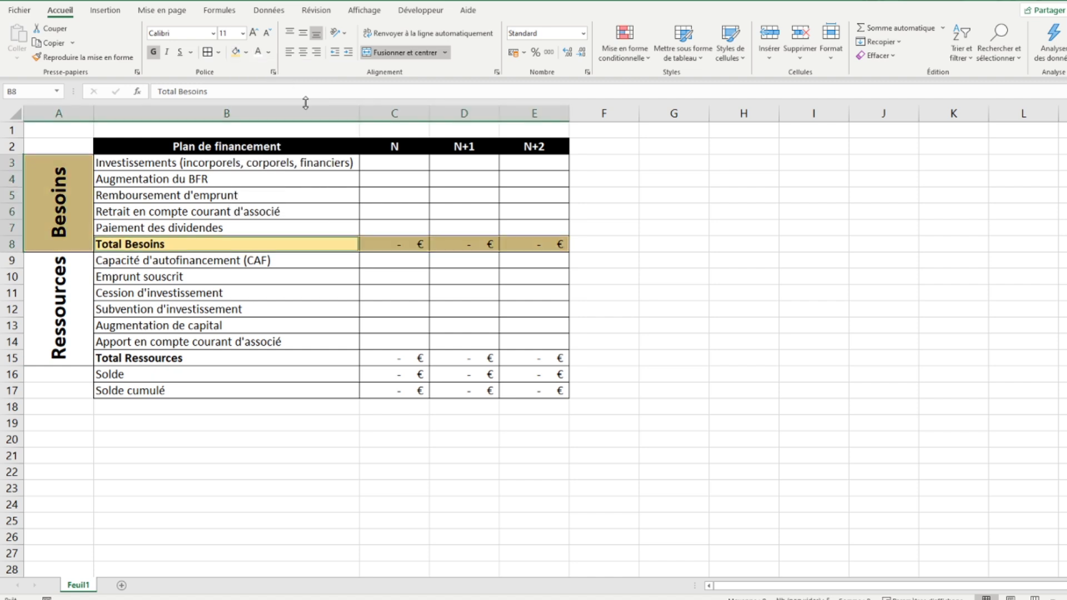
# Step: Fill the merged Ressources label and the Total Ressources row B15:E15 with light green
pyautogui.click(65, 284)
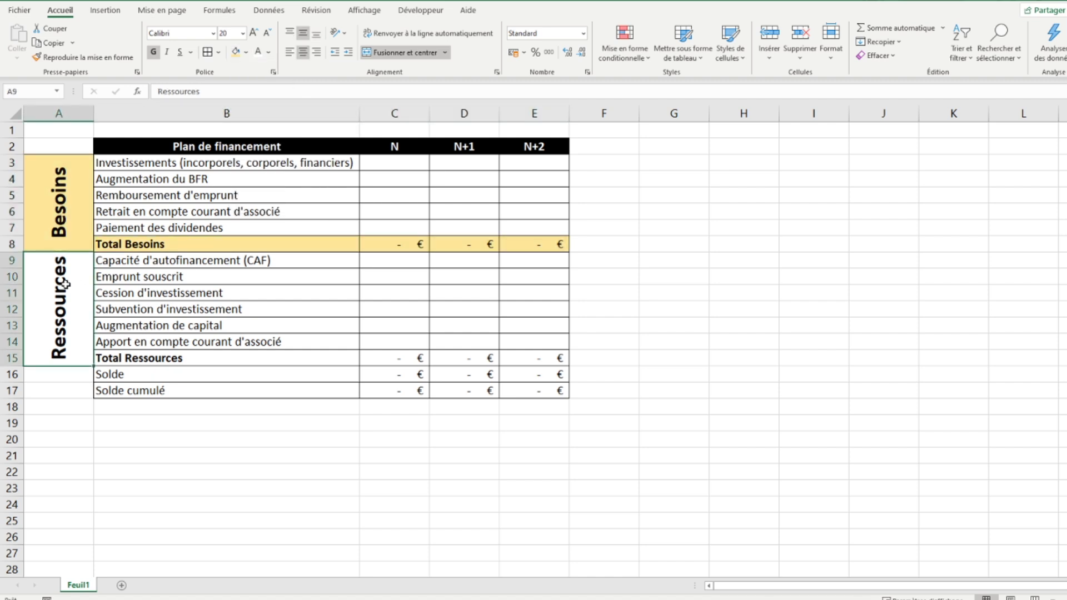
pyautogui.moveTo(119, 356); pyautogui.dragTo(500, 354)
pyautogui.click(247, 55)
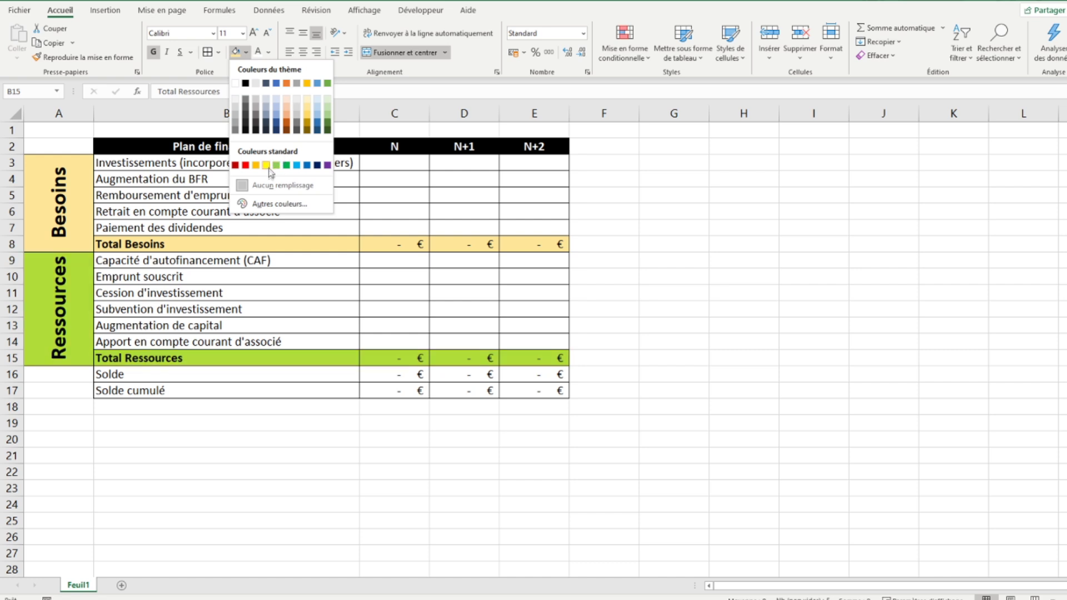
pyautogui.click(328, 108)
# Step: Italicize the Solde and Solde cumulé rows B16:E17 and set their font colour to dark grey
pyautogui.click(180, 378)
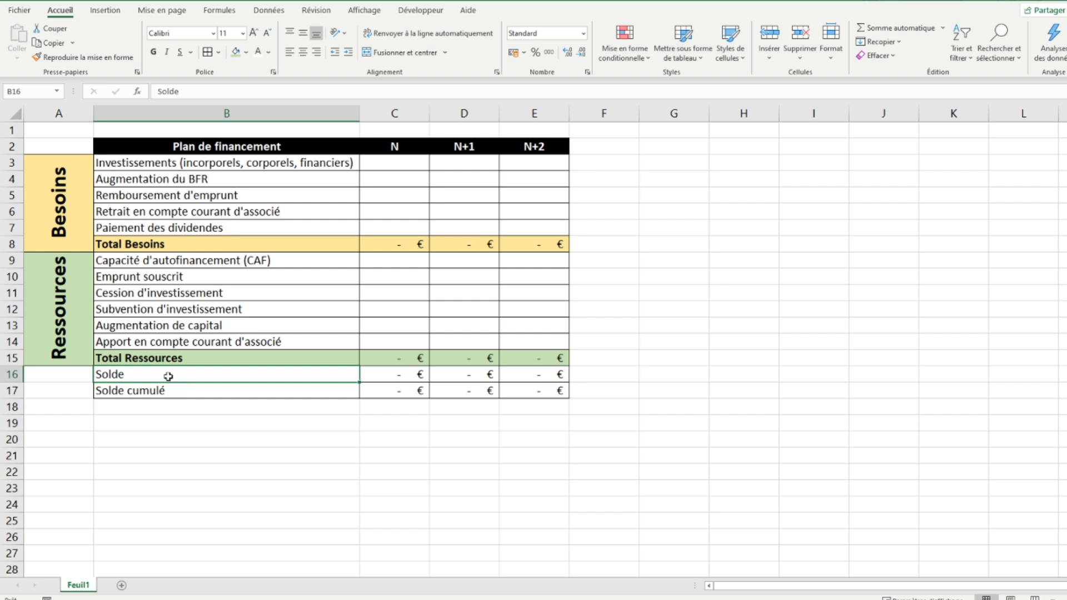
pyautogui.moveTo(310, 381); pyautogui.dragTo(532, 384)
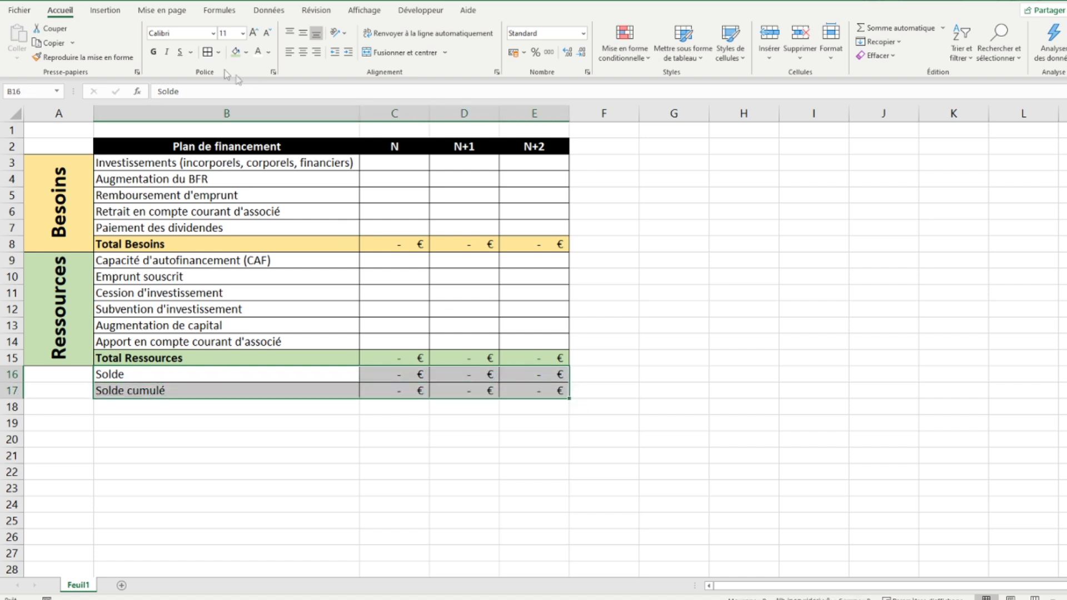
pyautogui.click(167, 52)
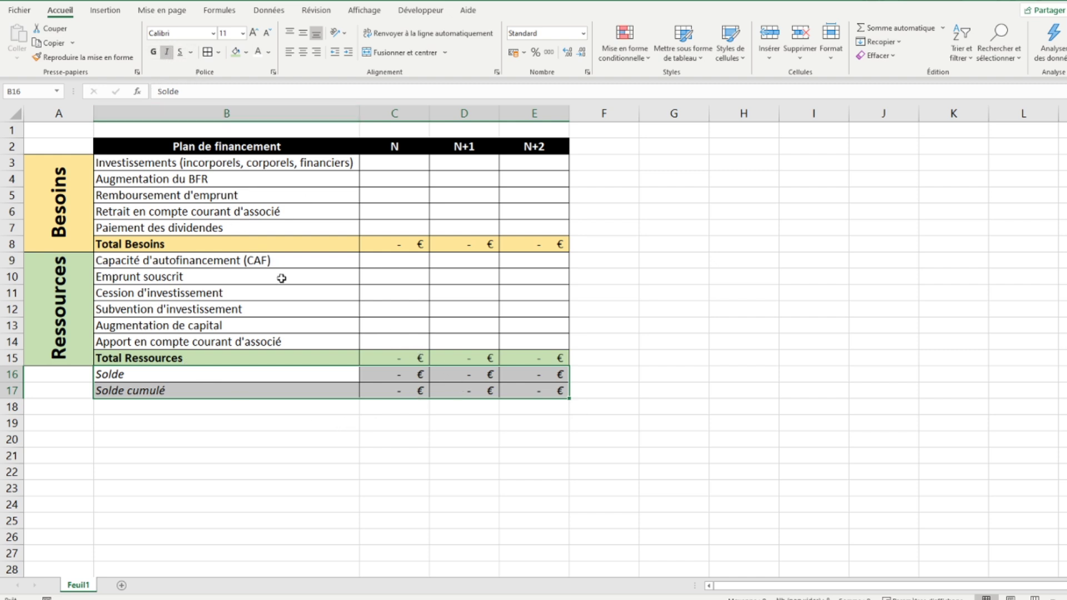
pyautogui.click(383, 375)
pyautogui.moveTo(274, 378); pyautogui.dragTo(539, 390)
pyautogui.click(268, 52)
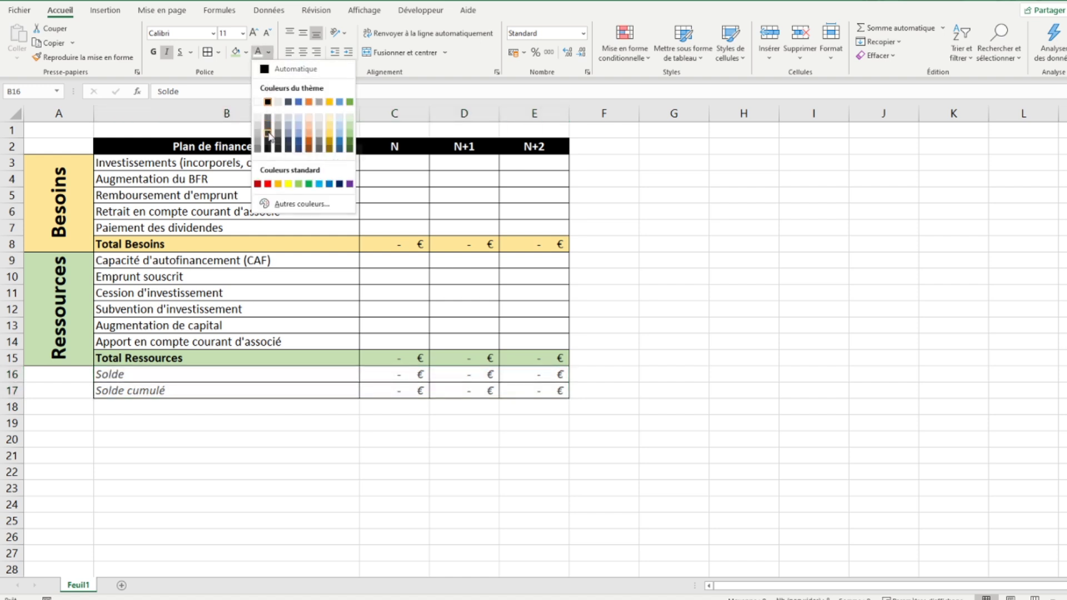
pyautogui.click(268, 135)
pyautogui.click(66, 136)
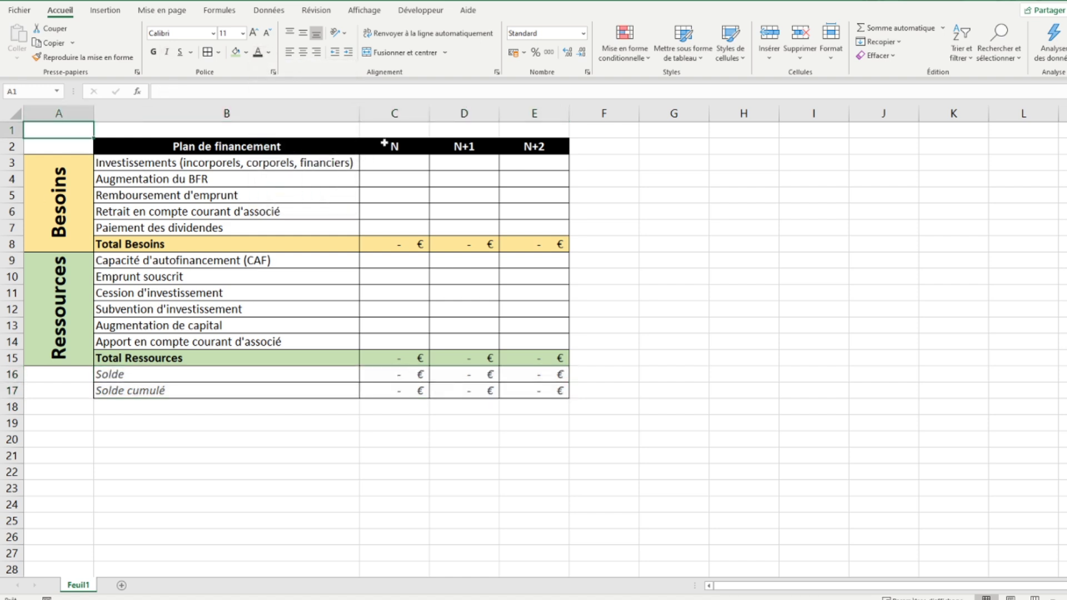
# Step: Open the worksheet's display options
pyautogui.click(363, 11)
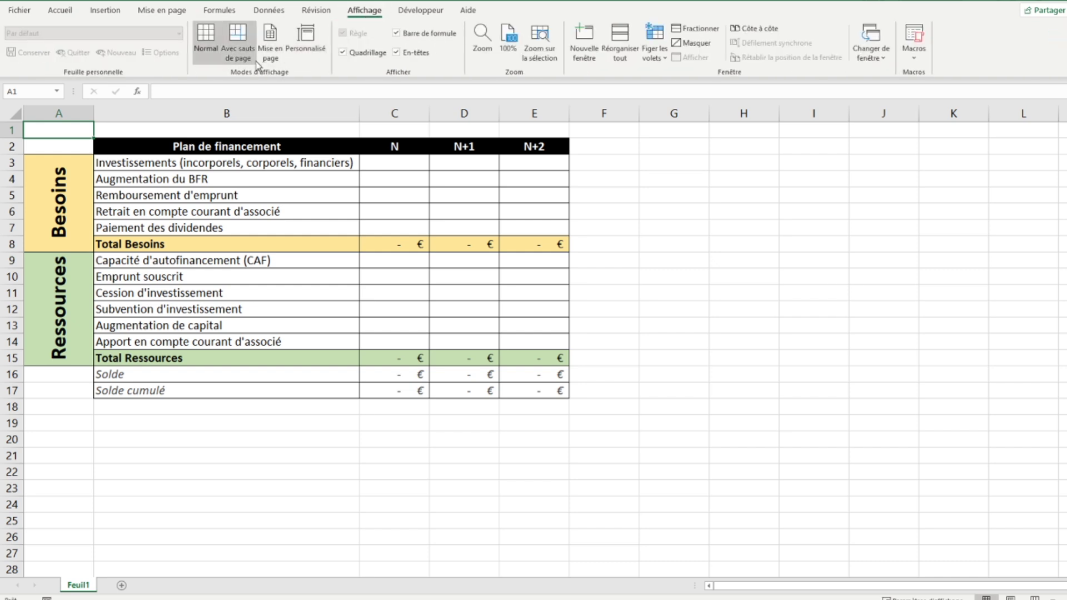